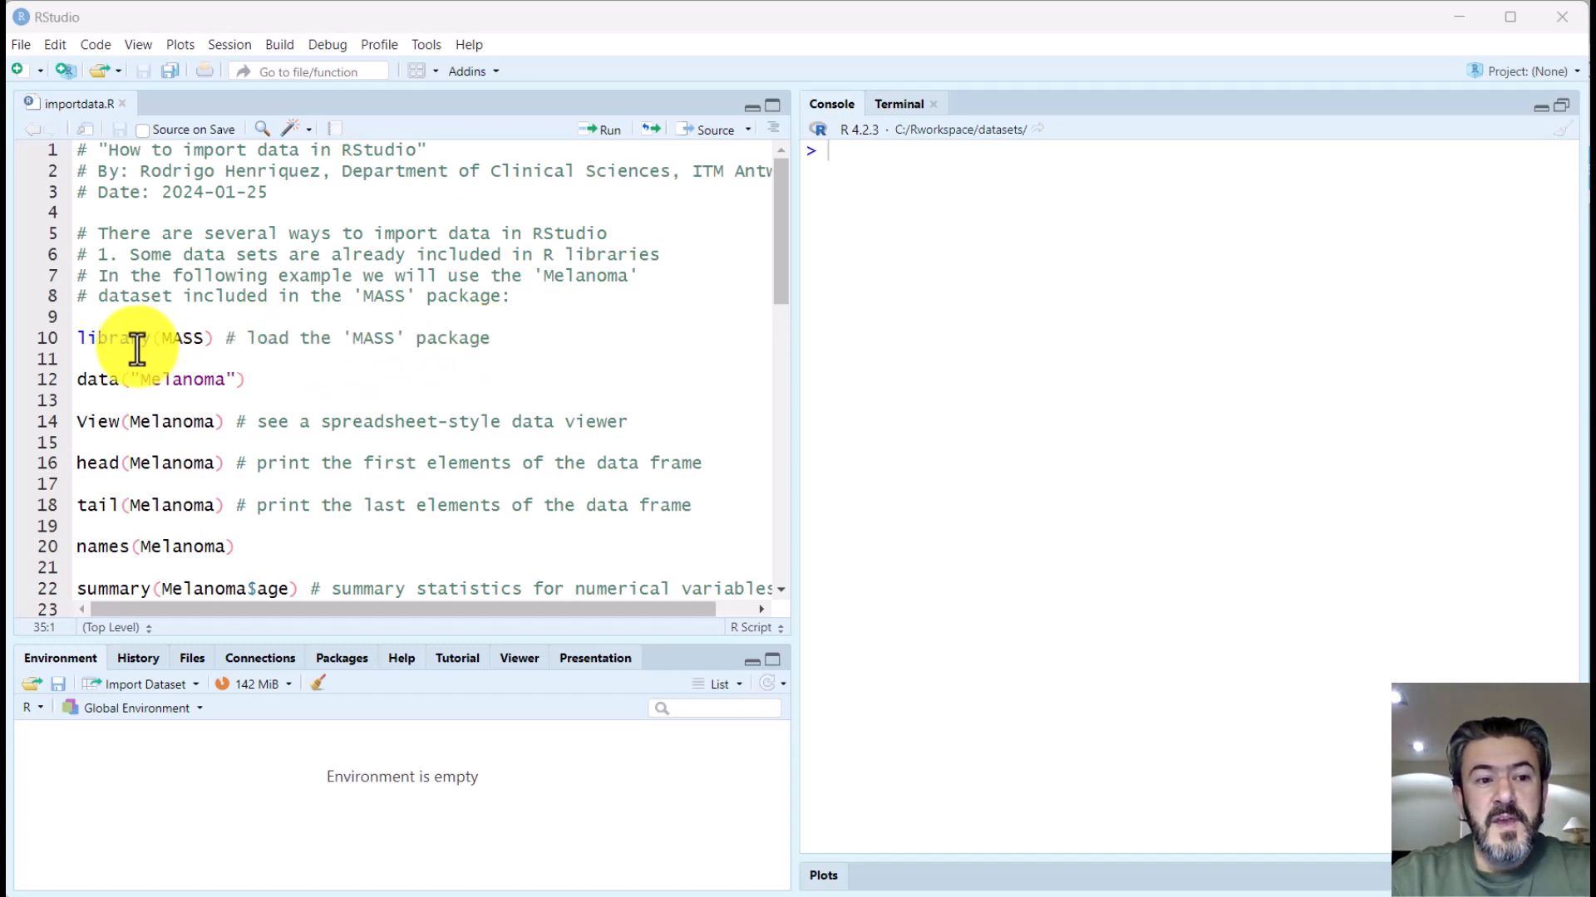
Step: Run the script lines that load the MASS package and its Melanoma dataset
click(168, 334)
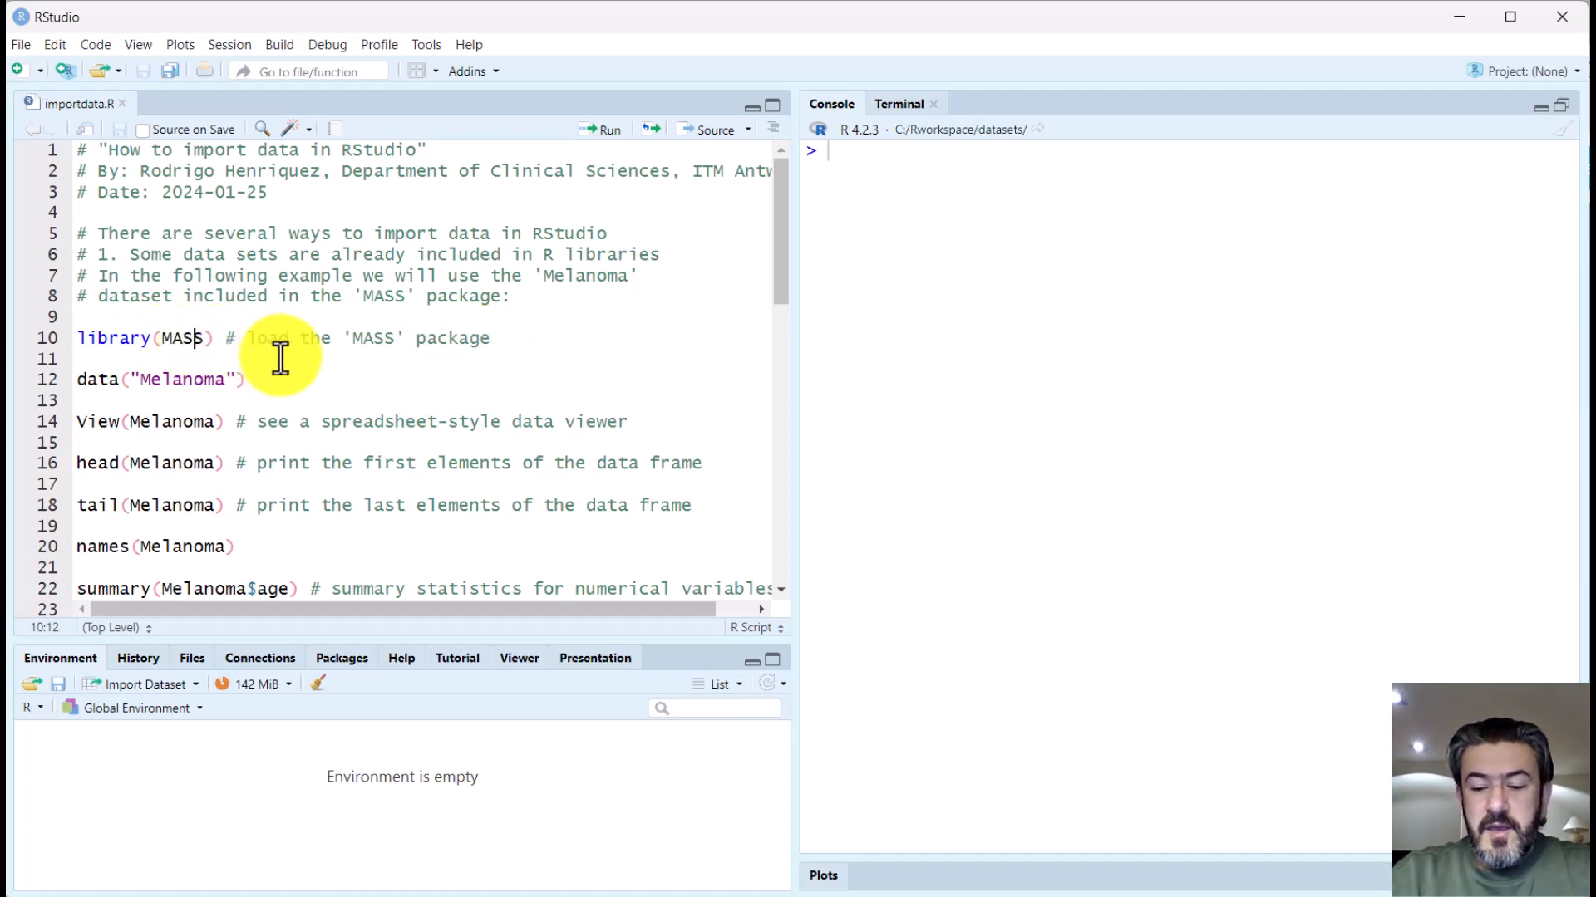
key(ctrl+Return)
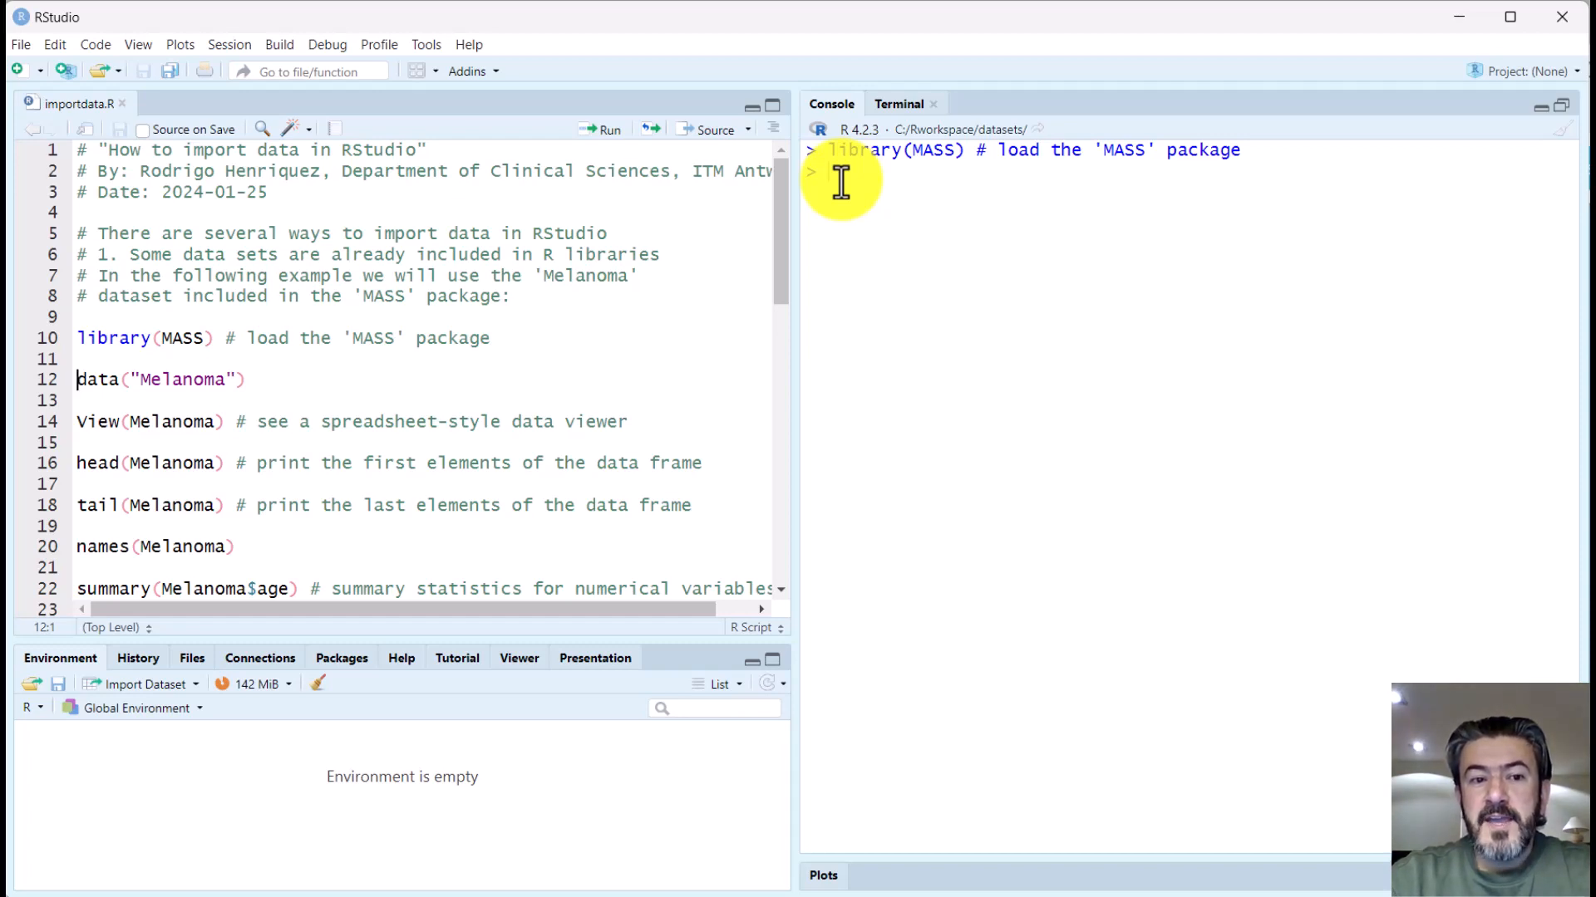
click(229, 381)
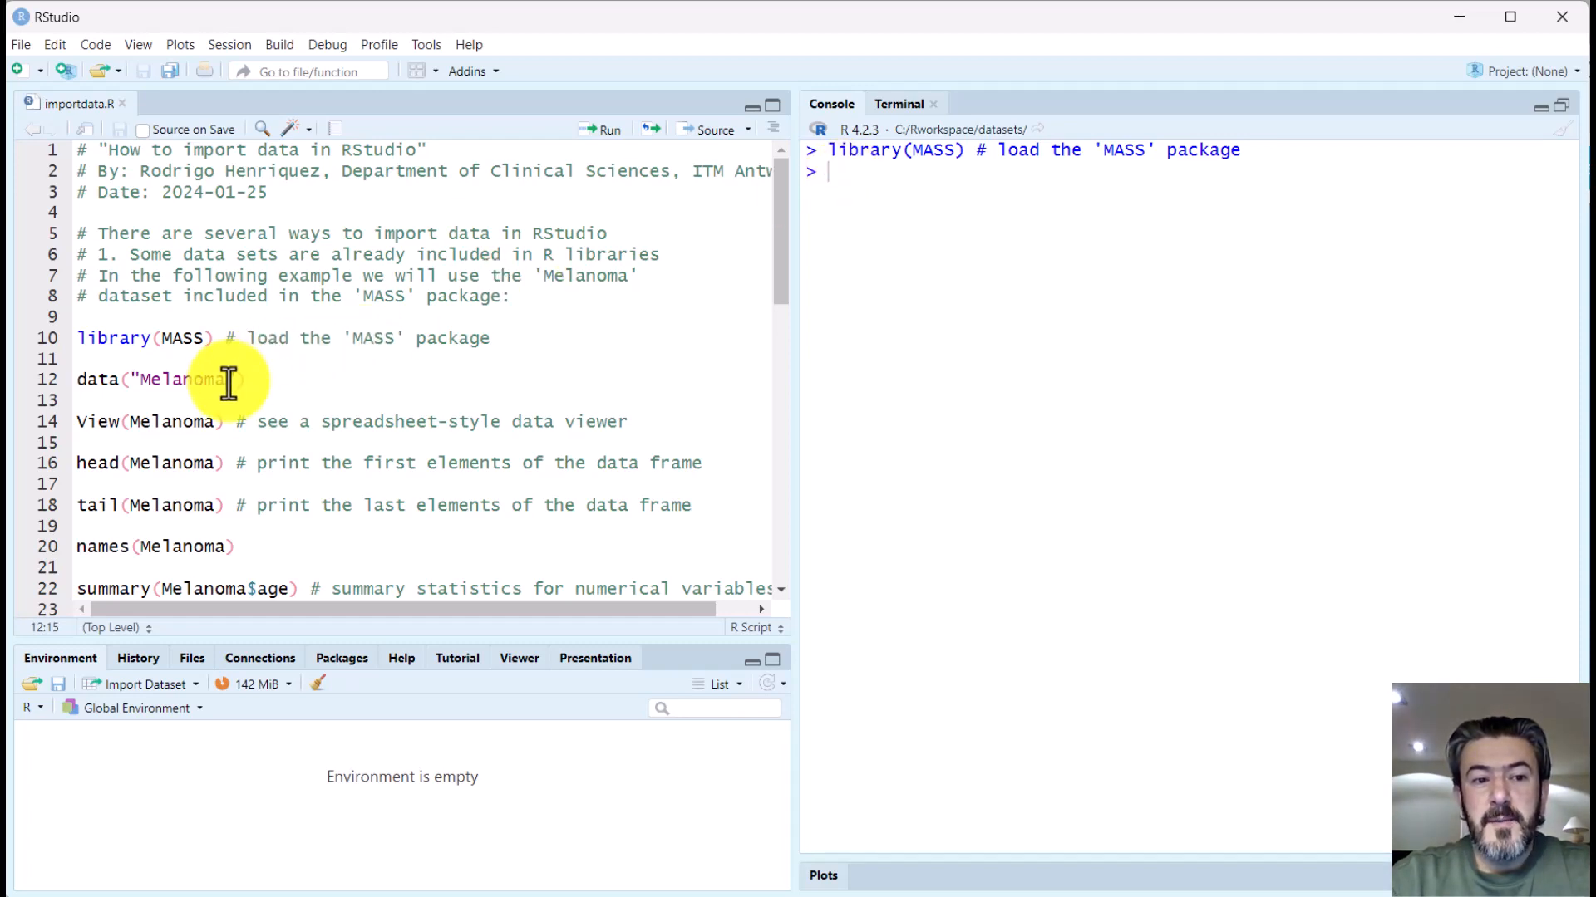
key(ctrl+Return)
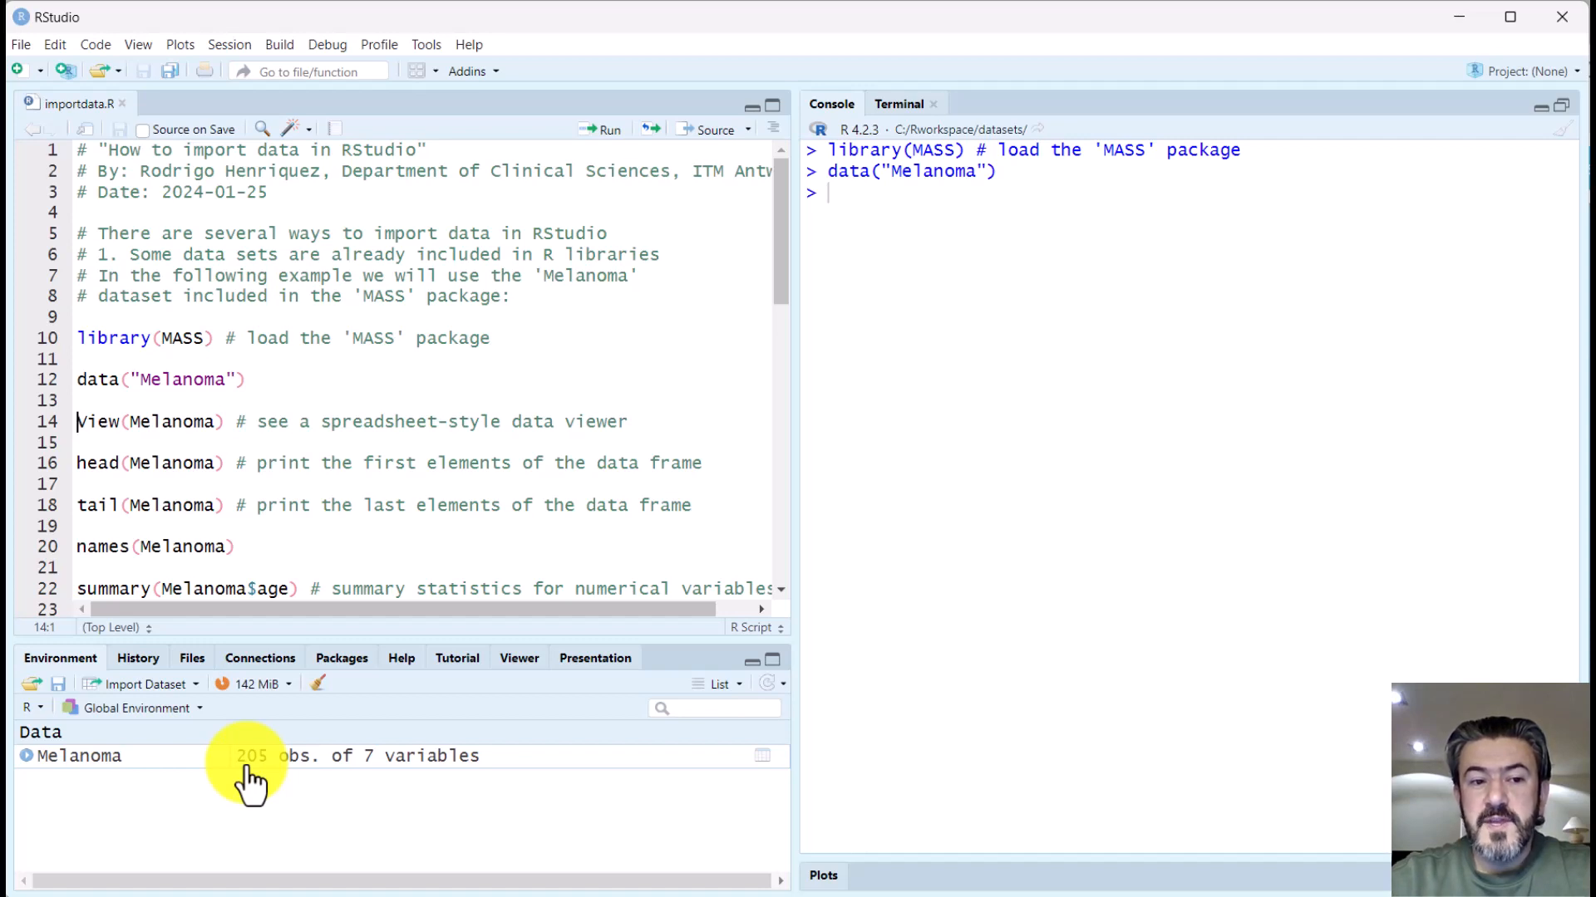
Step: Run View(Melanoma) to open the dataset in the spreadsheet-style viewer, and return to the importdata.R script
click(210, 426)
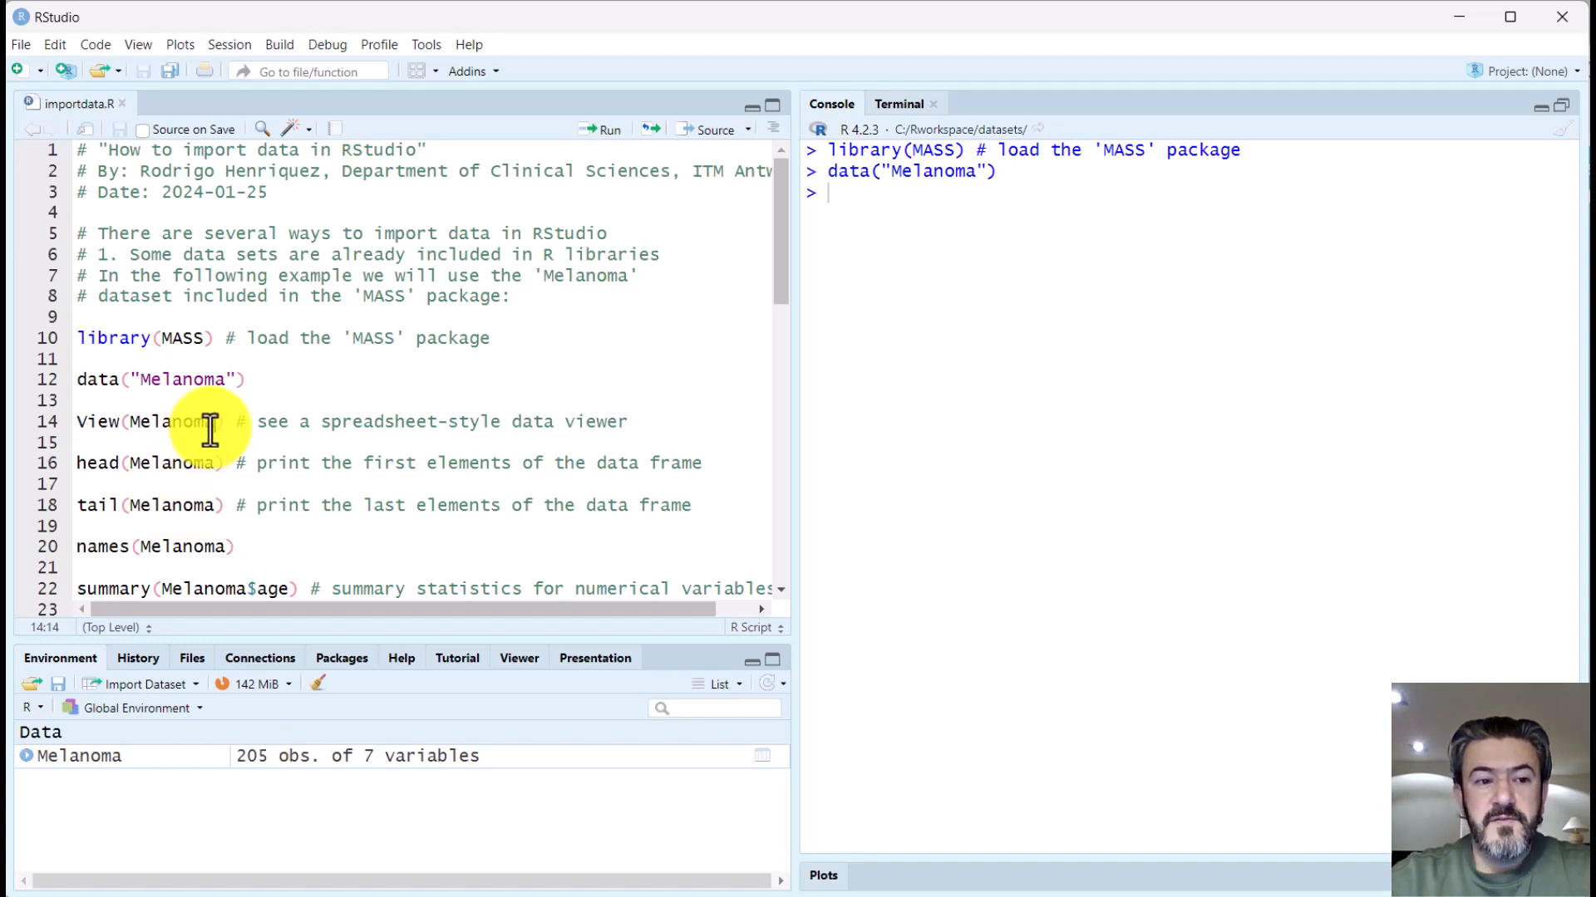
key(ctrl+Return)
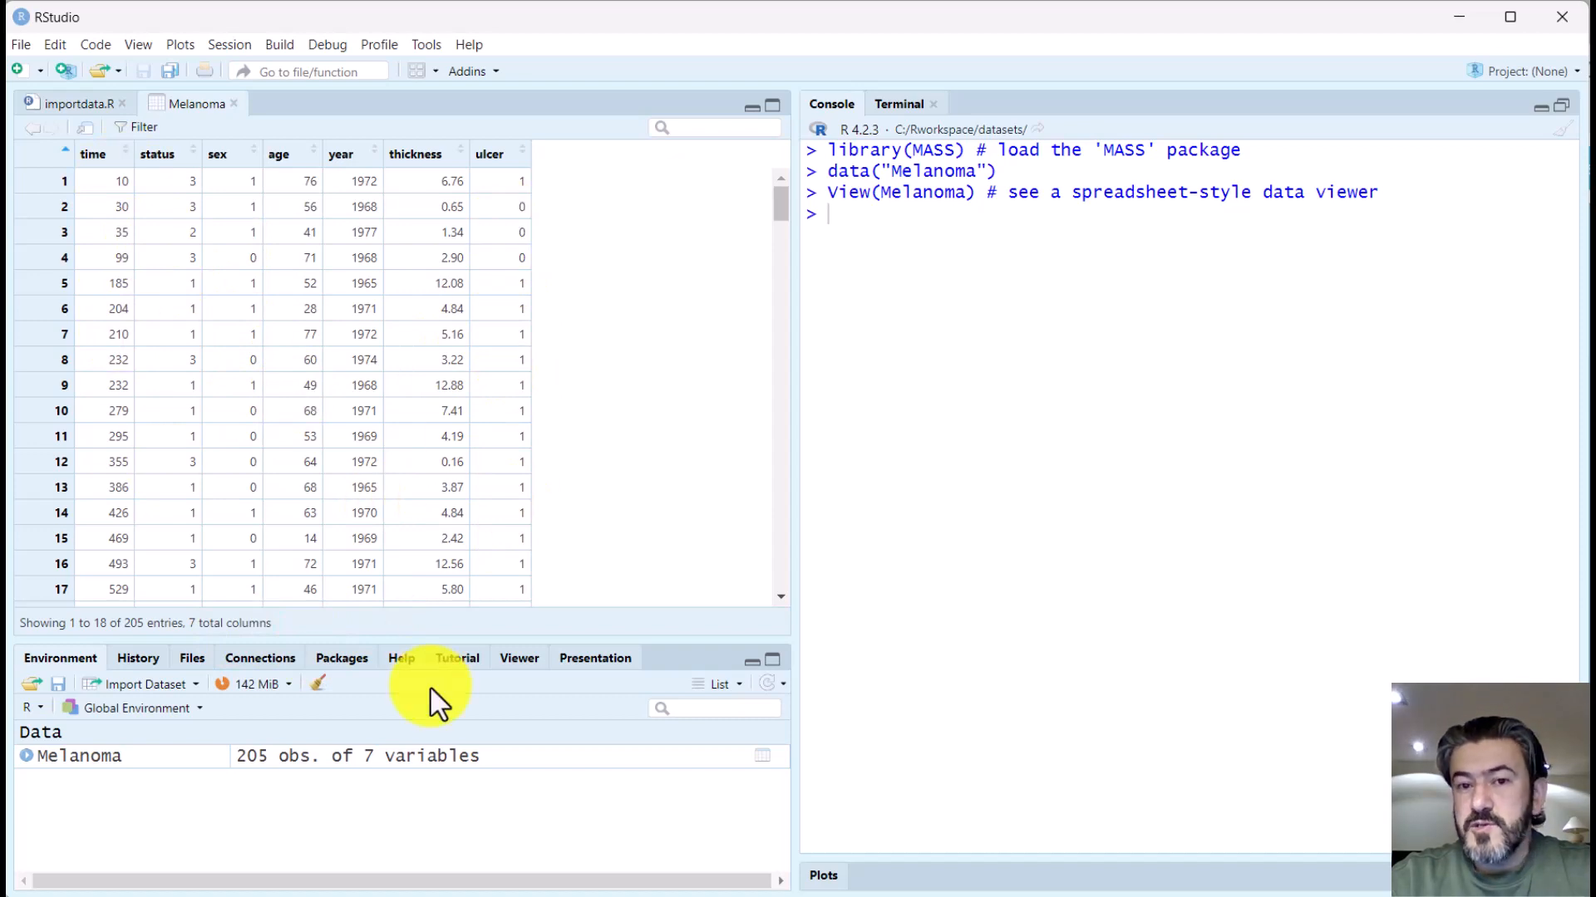
click(66, 104)
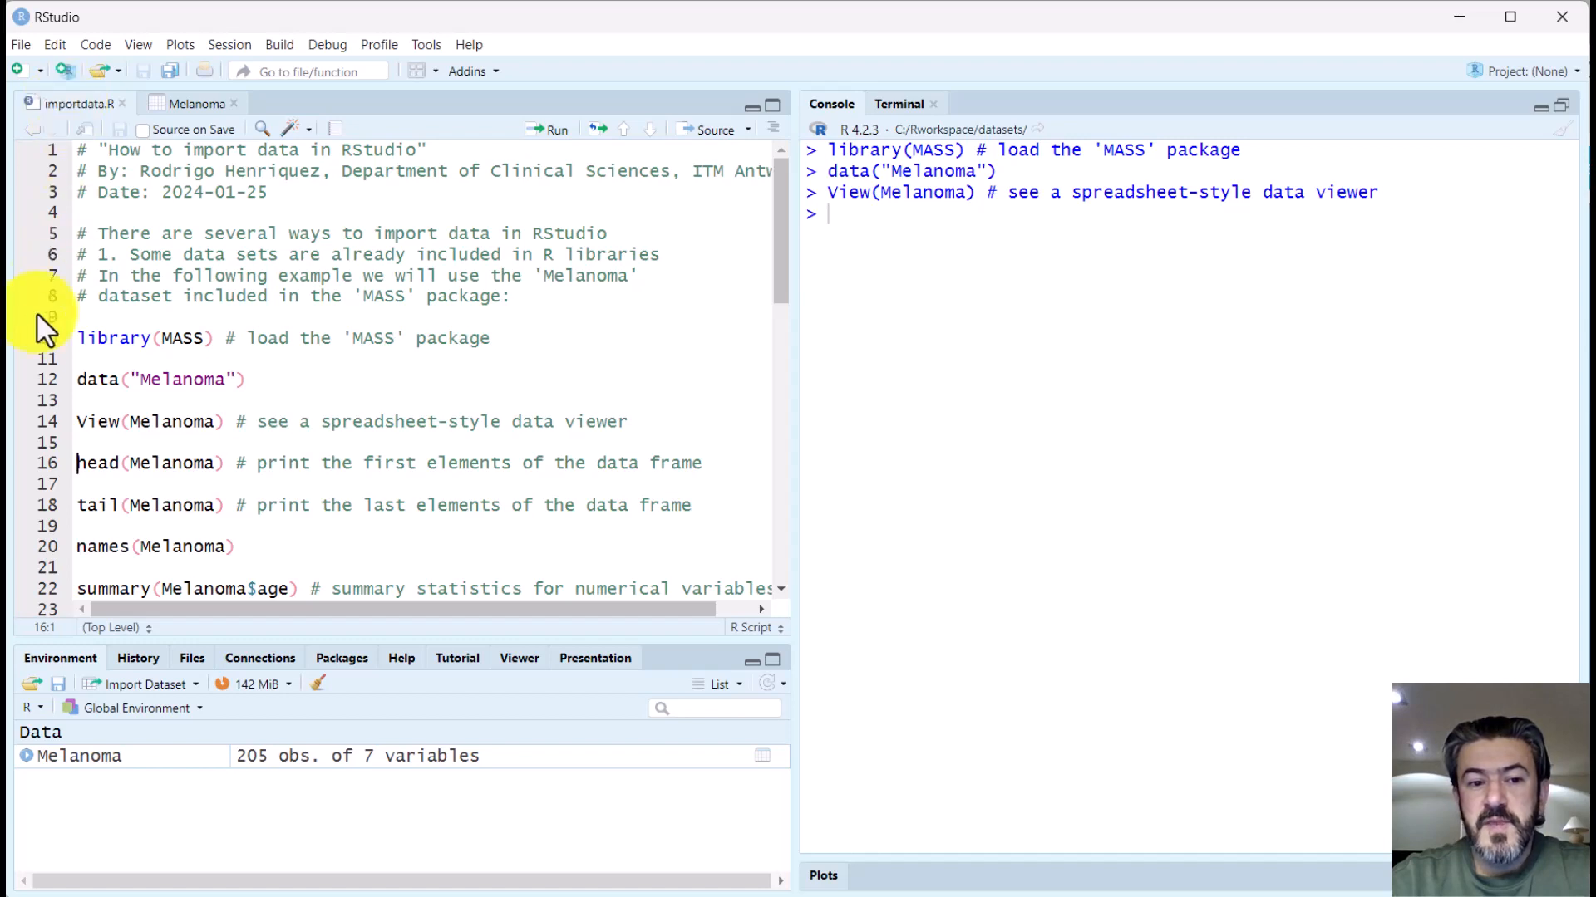
Step: Run the head and tail lines to print the first and last rows of the Melanoma data frame
click(212, 467)
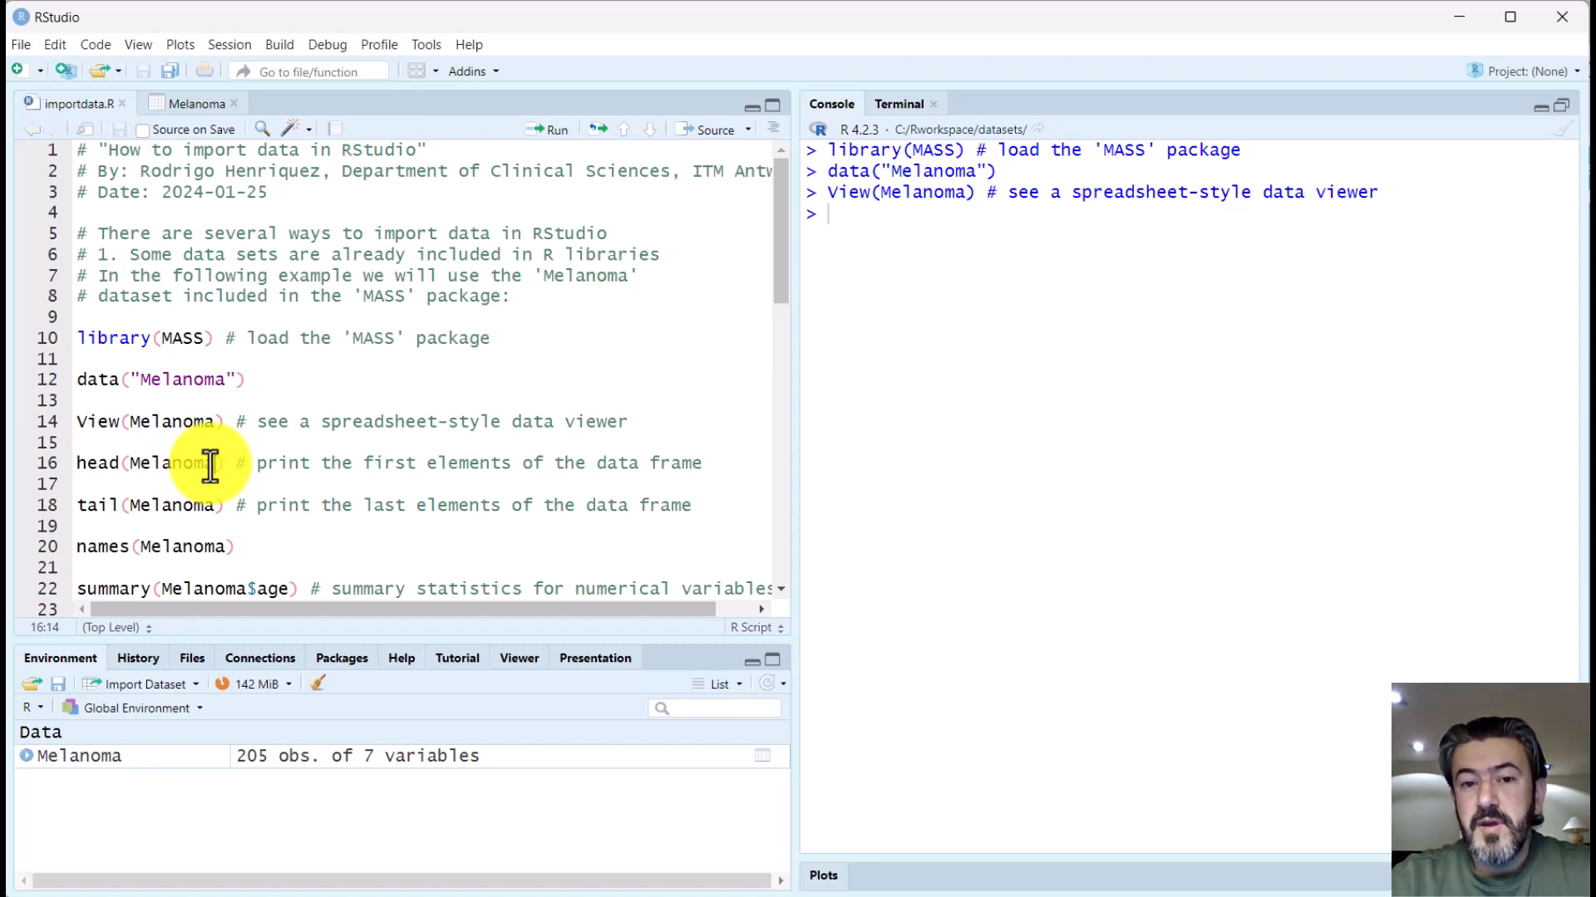
key(ctrl+Return)
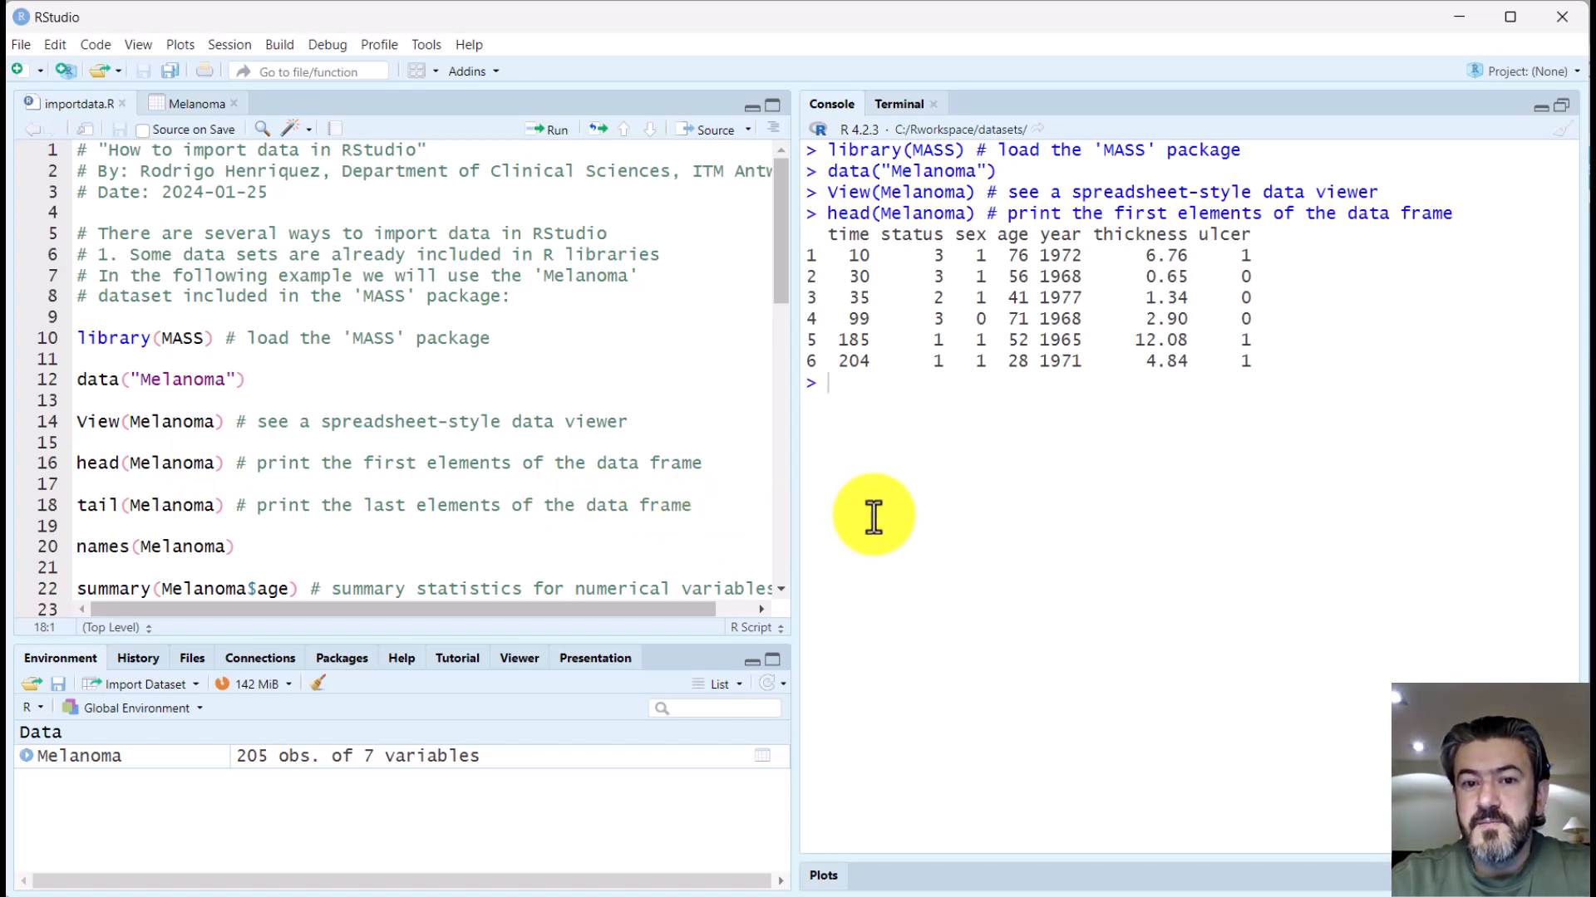
click(215, 509)
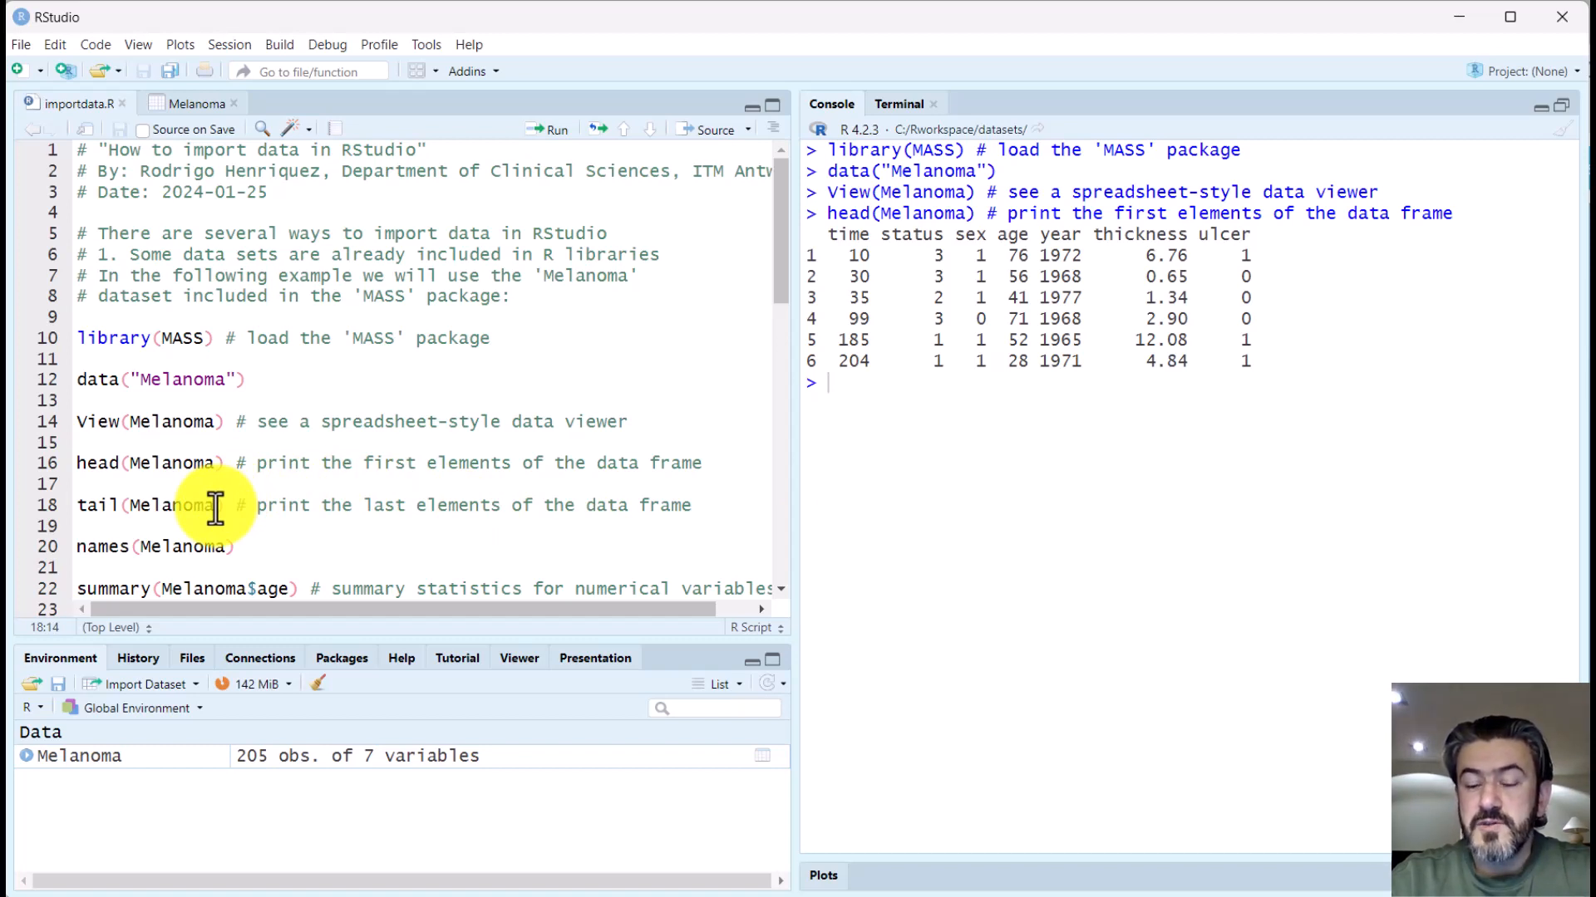
key(ctrl+Return)
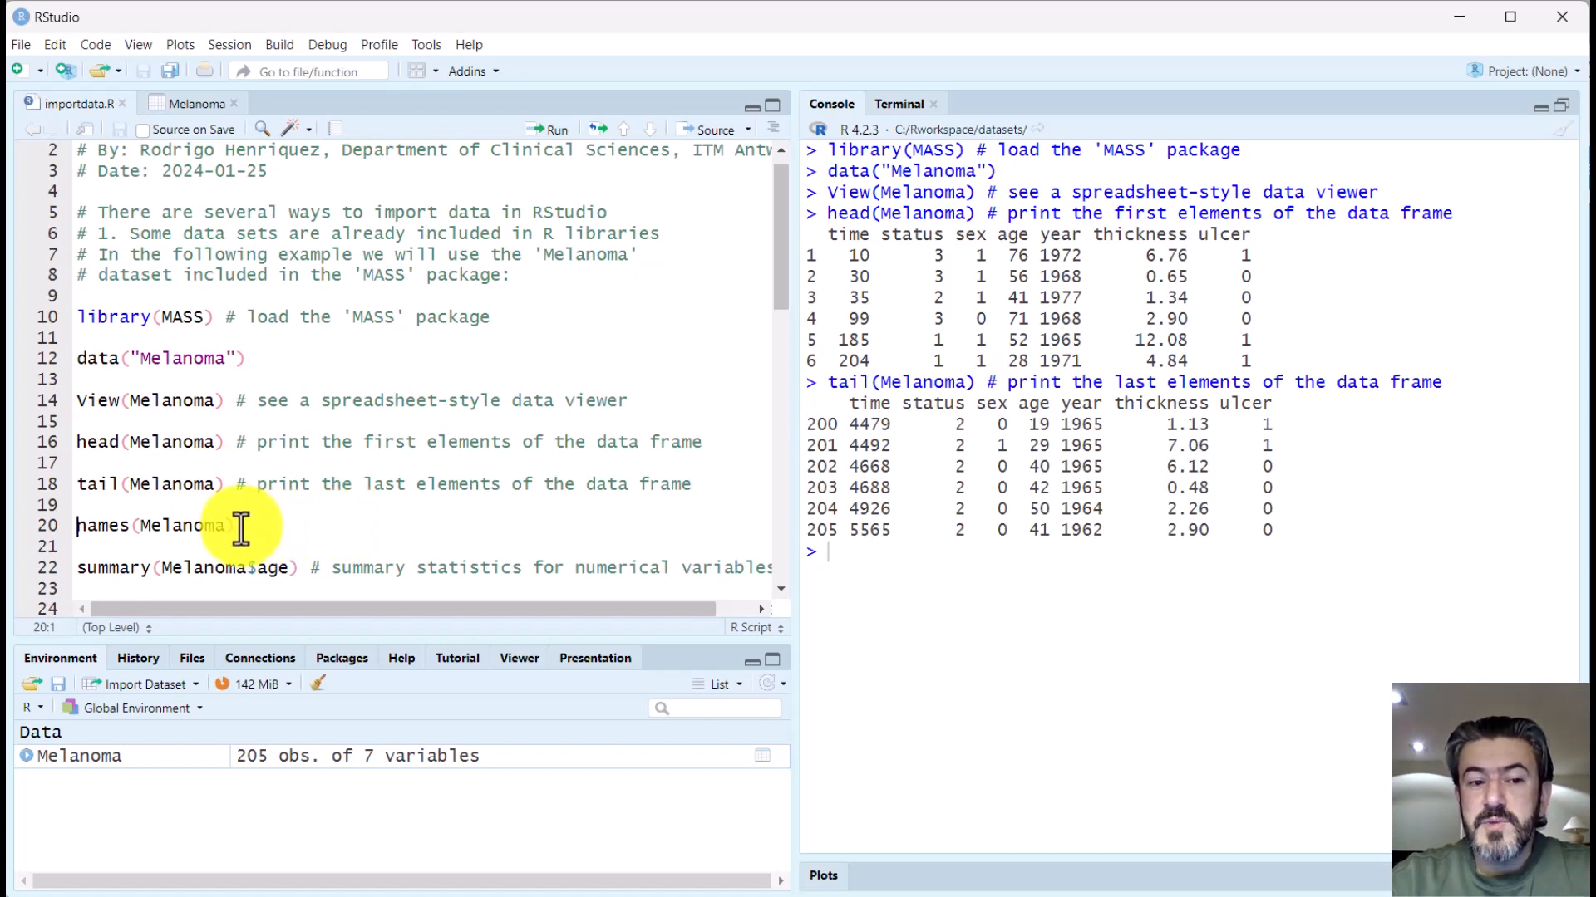
Step: Run names(Melanoma) to list the variable names and summary(Melanoma$age) for the age summary statistics
click(229, 526)
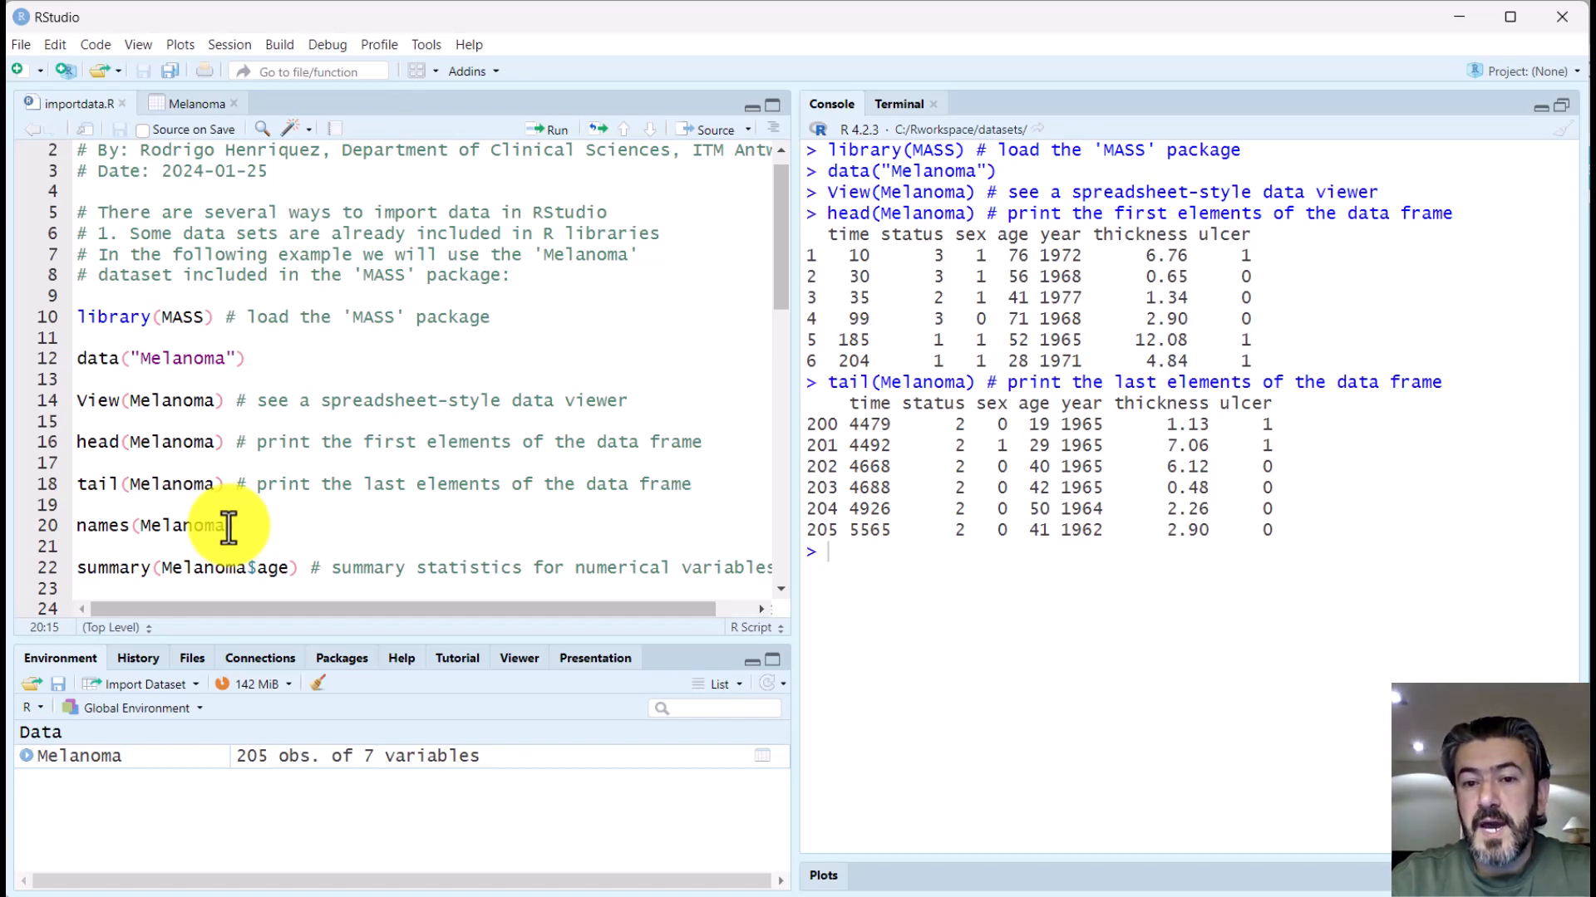
key(ctrl+Return)
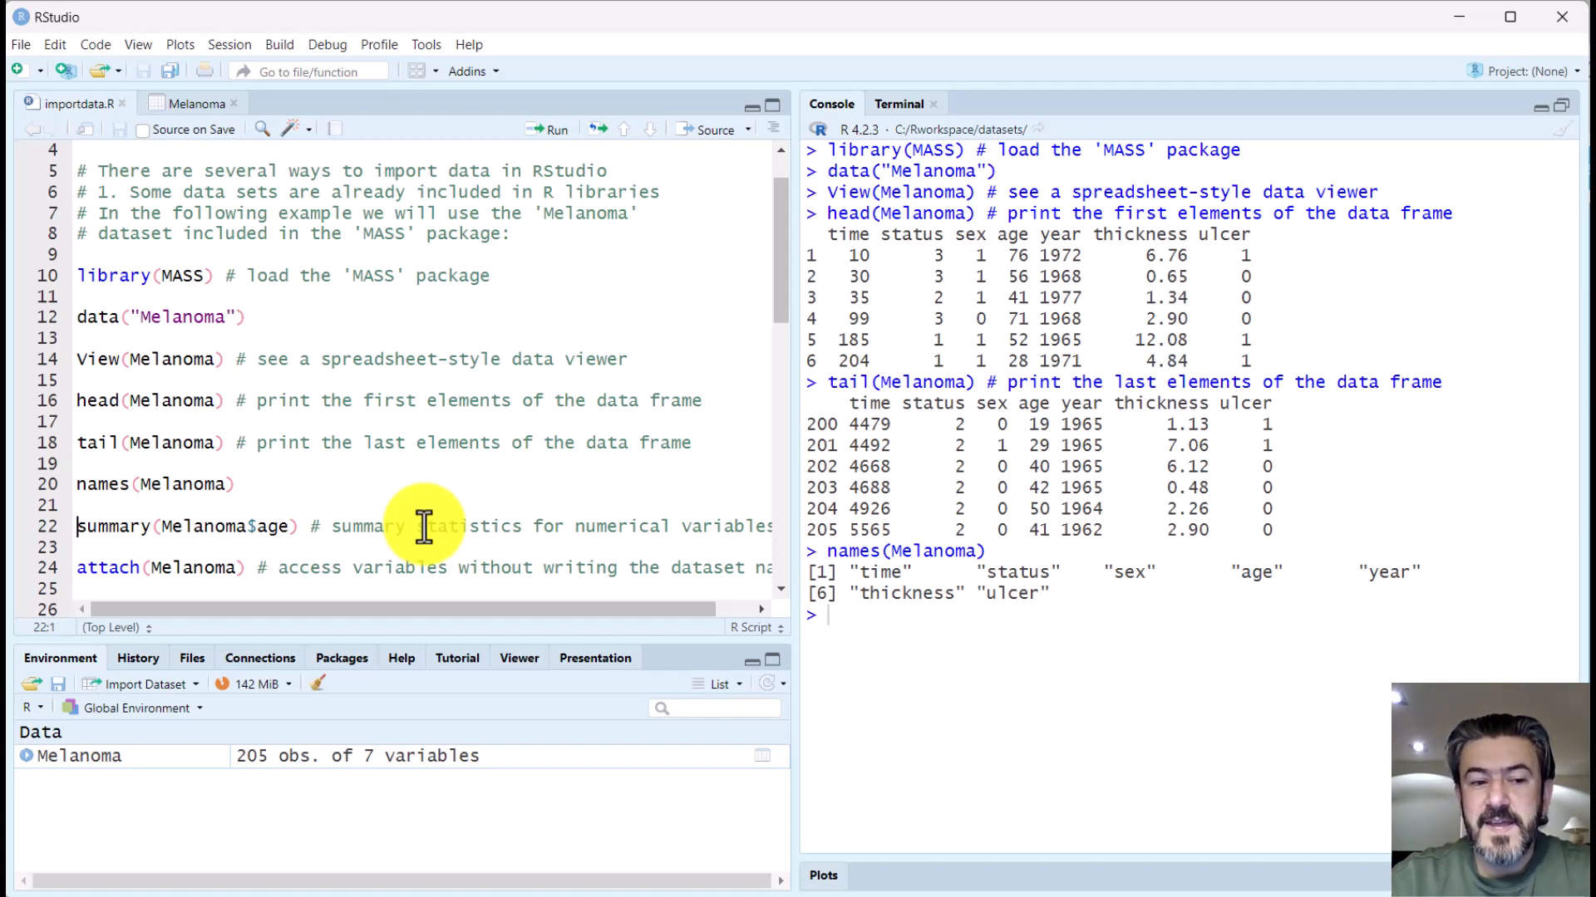
click(152, 528)
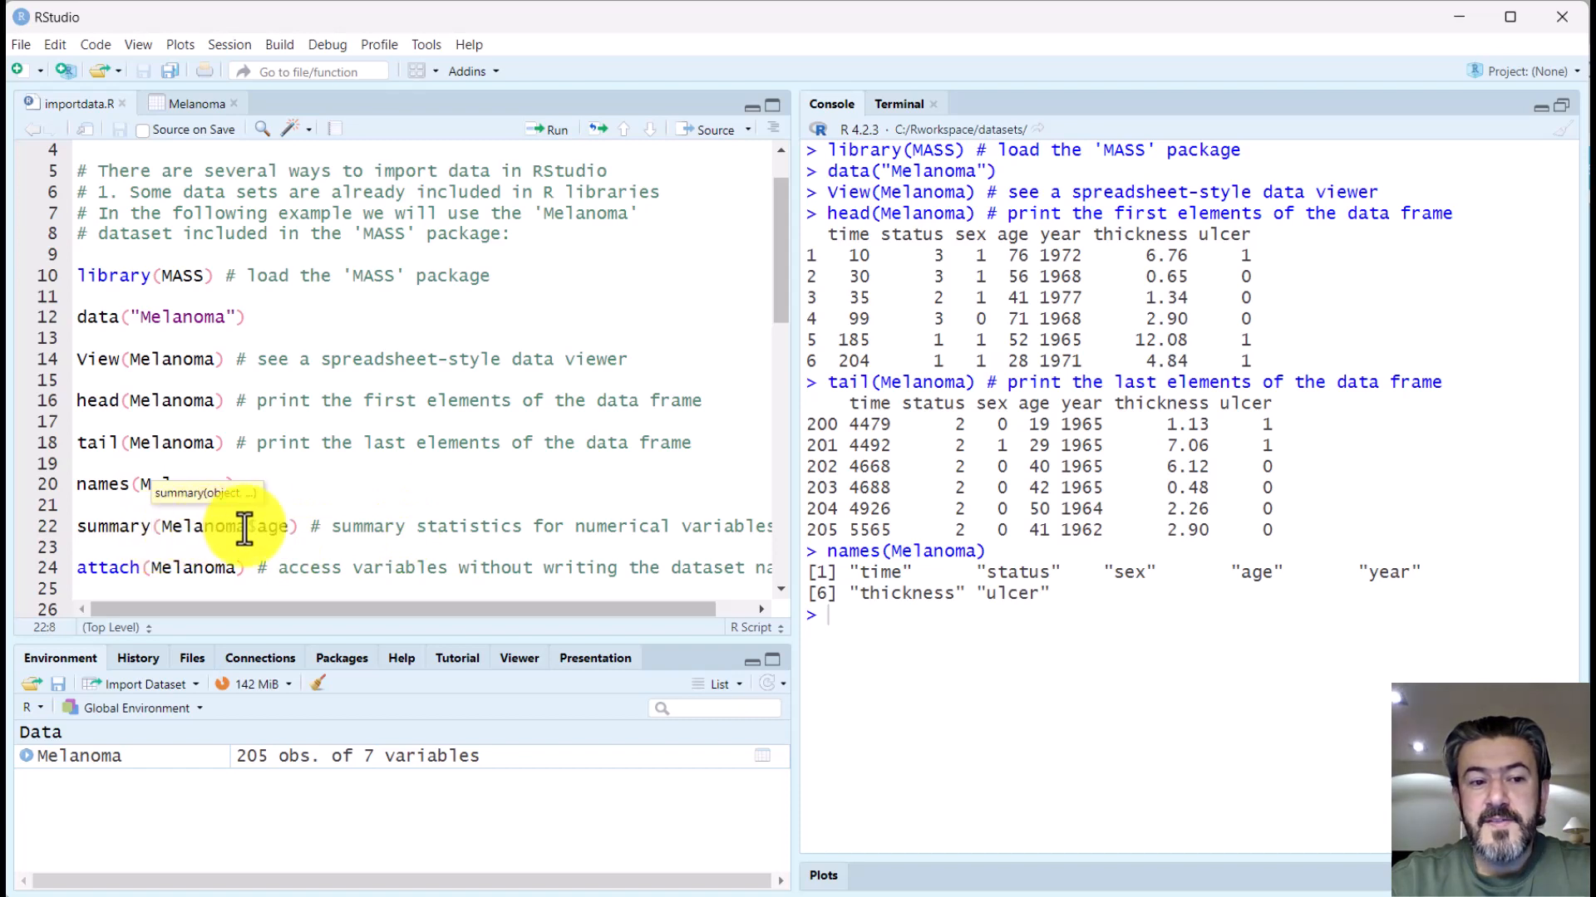
click(283, 529)
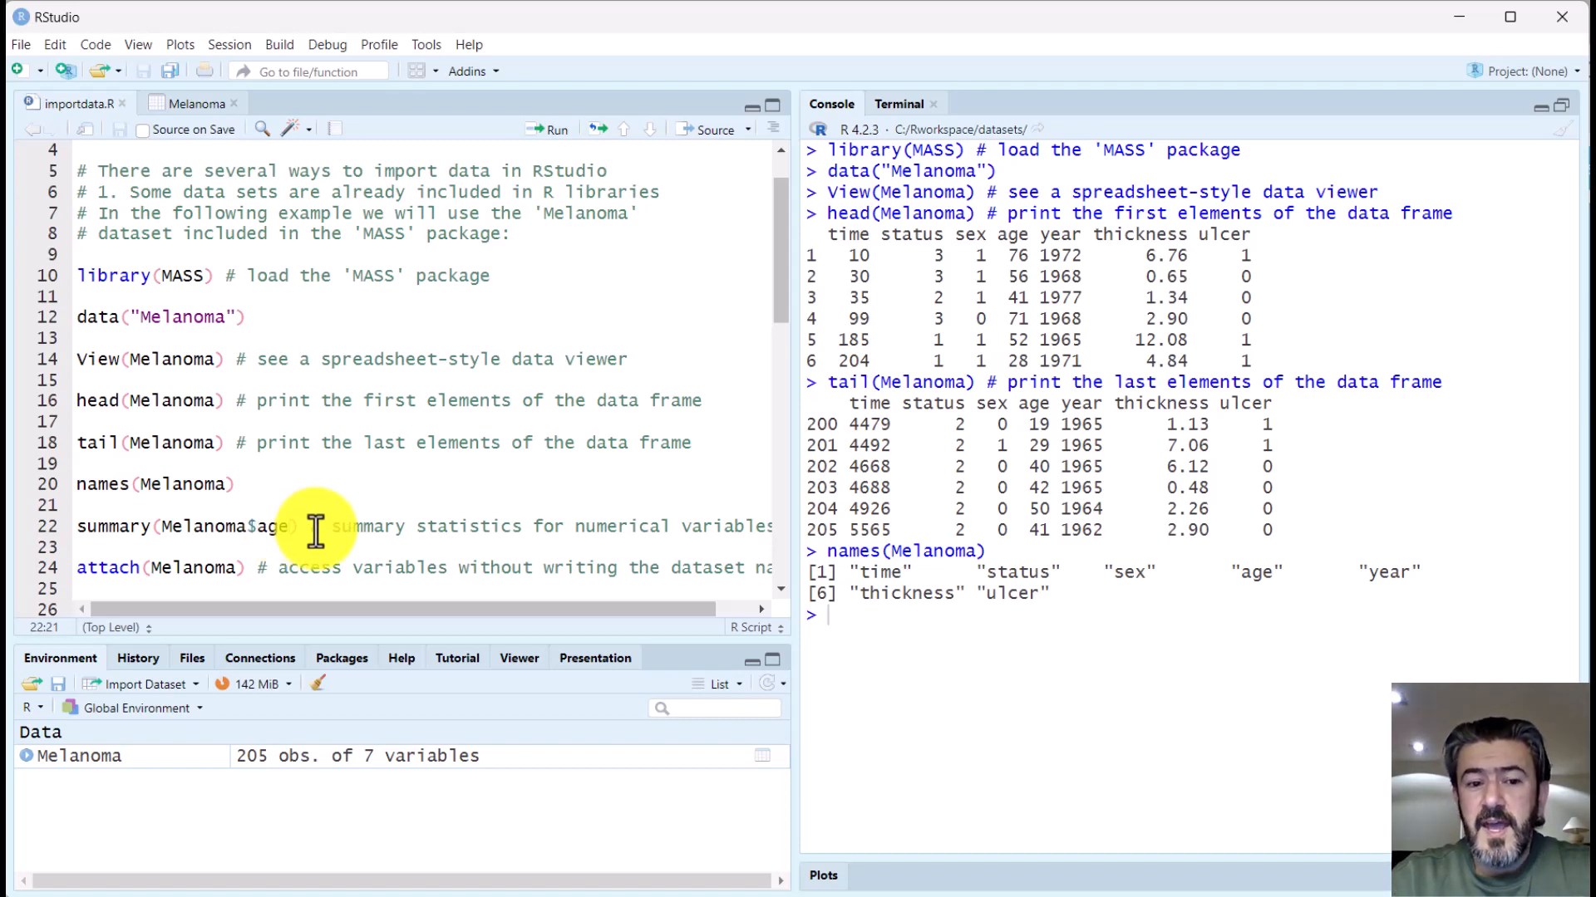
key(ctrl+Return)
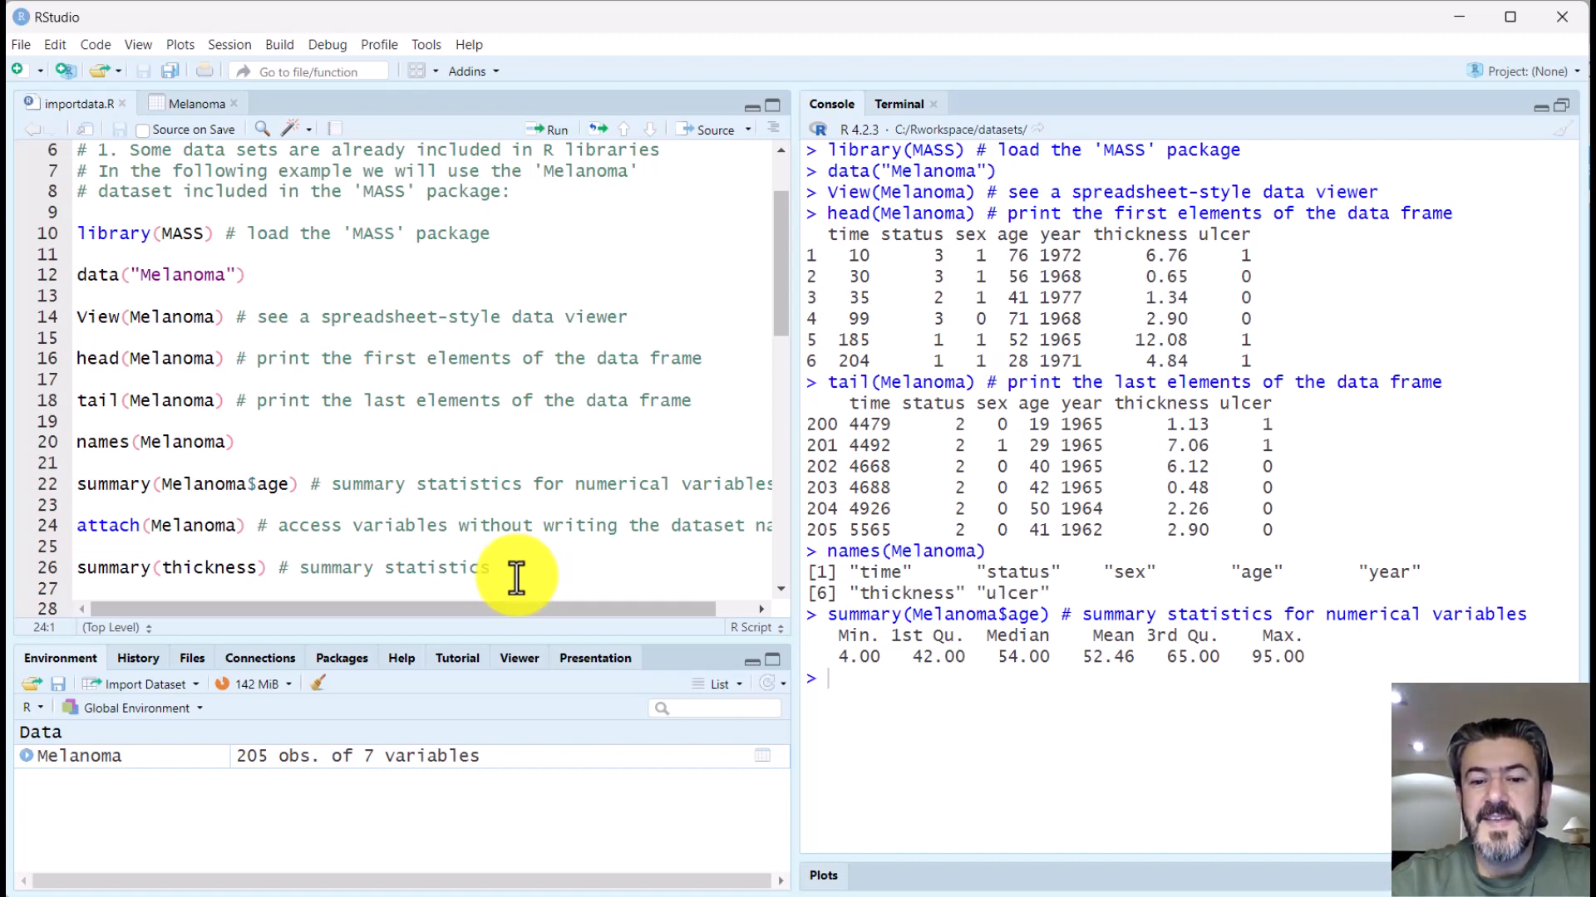
Step: Run attach(Melanoma) so its variables can be used without the dataset name, and clear the console
click(237, 536)
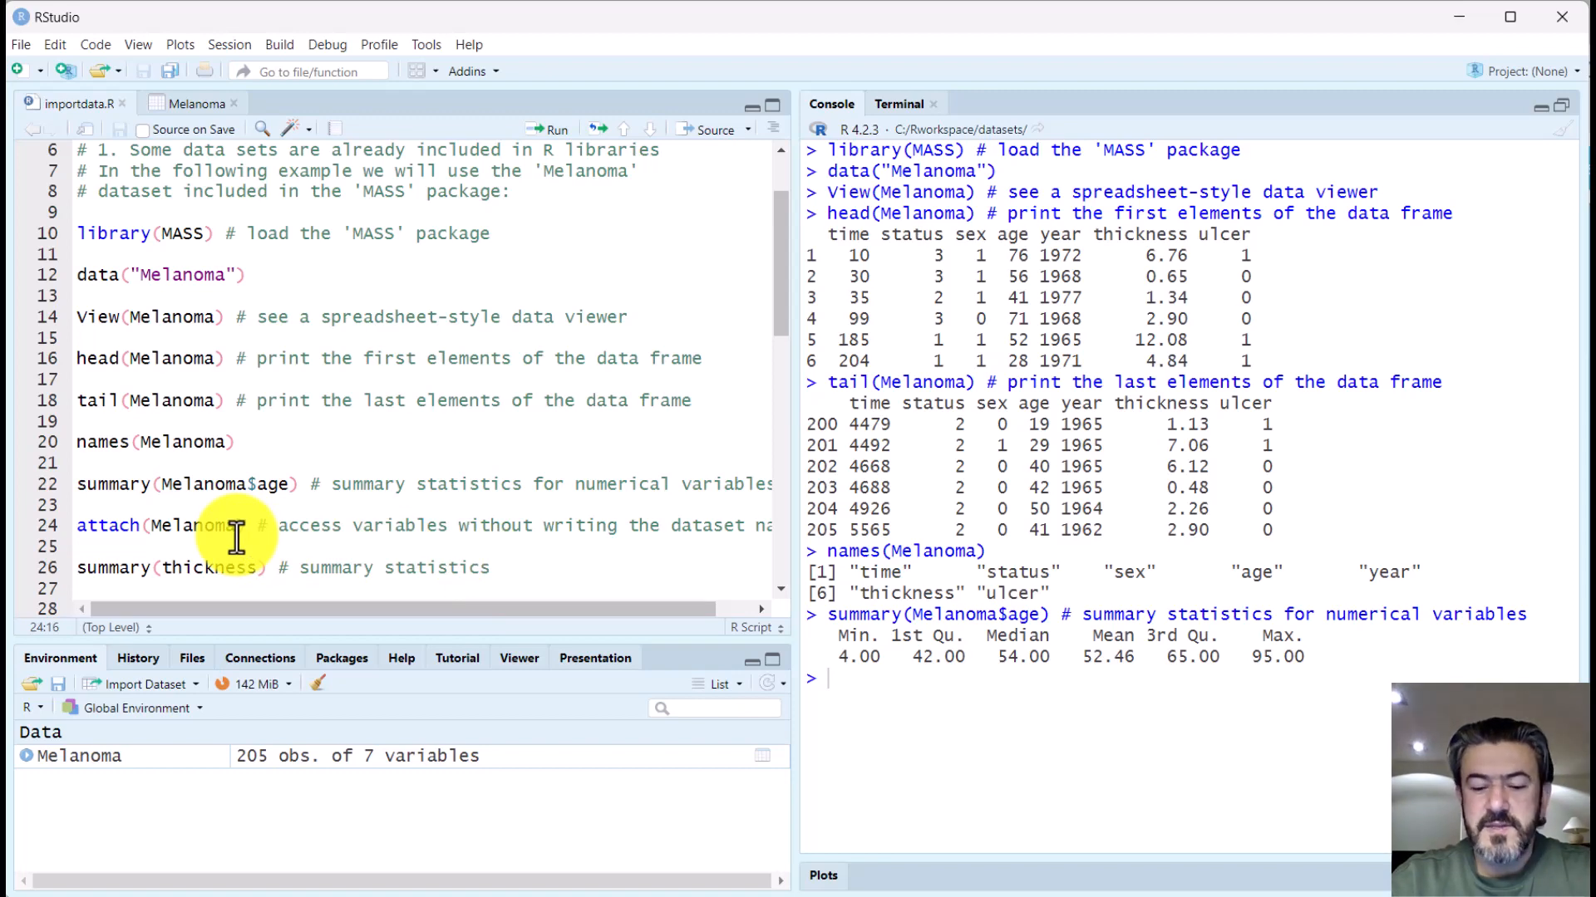
key(ctrl+Return)
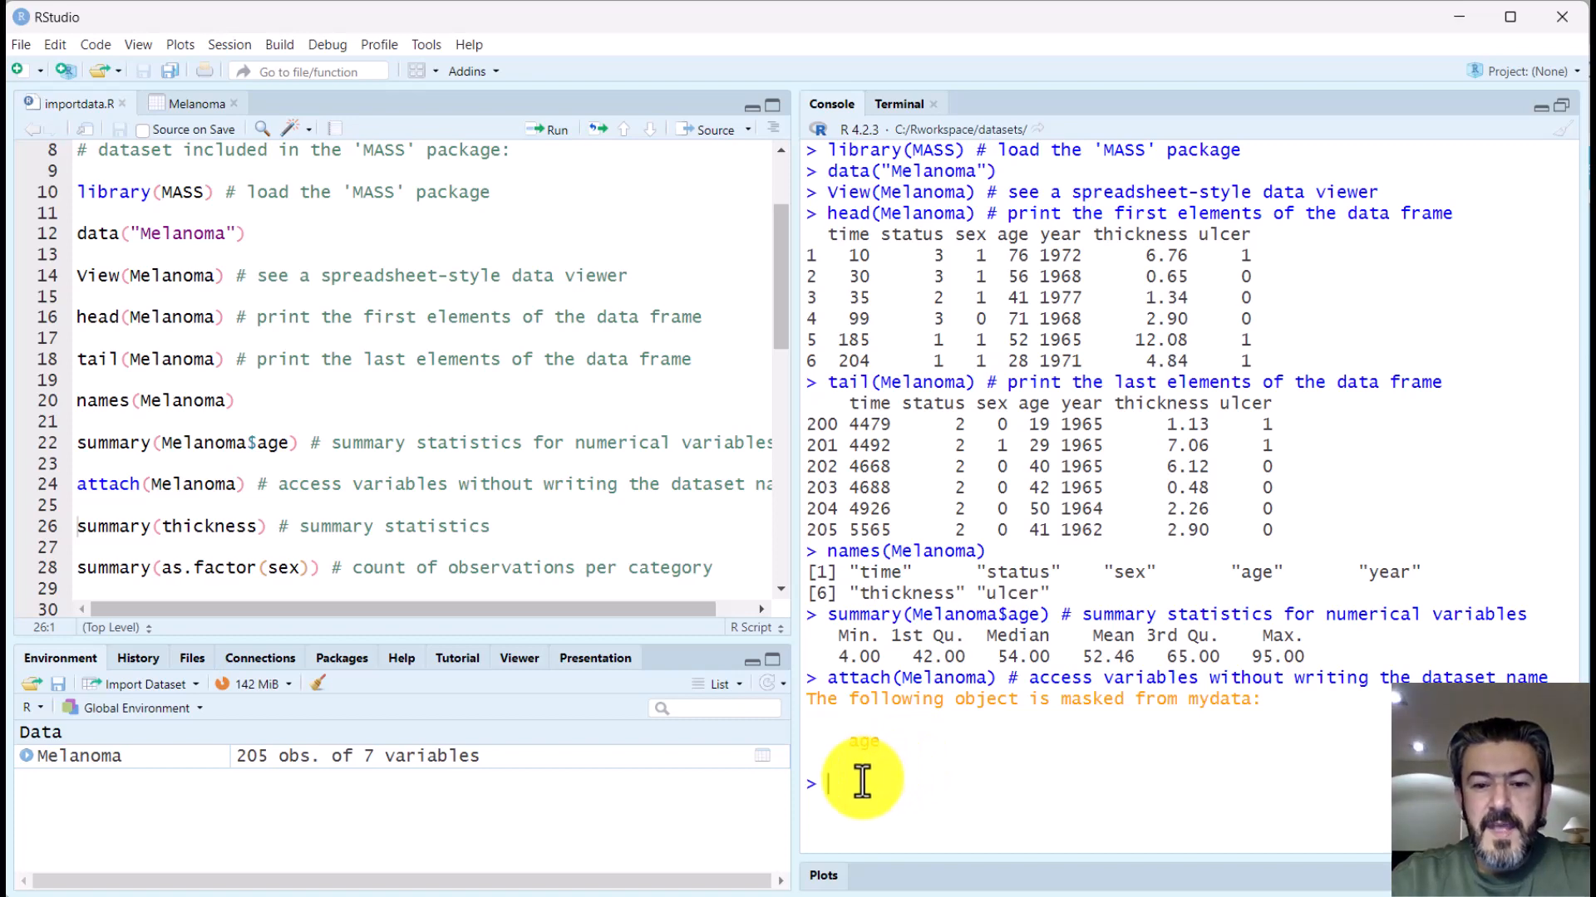
key(ctrl+l)
Step: Run summary(thickness) for its summary statistics and summary(as.factor(sex)) to count the observations per category
scroll(470, 498, down, 1)
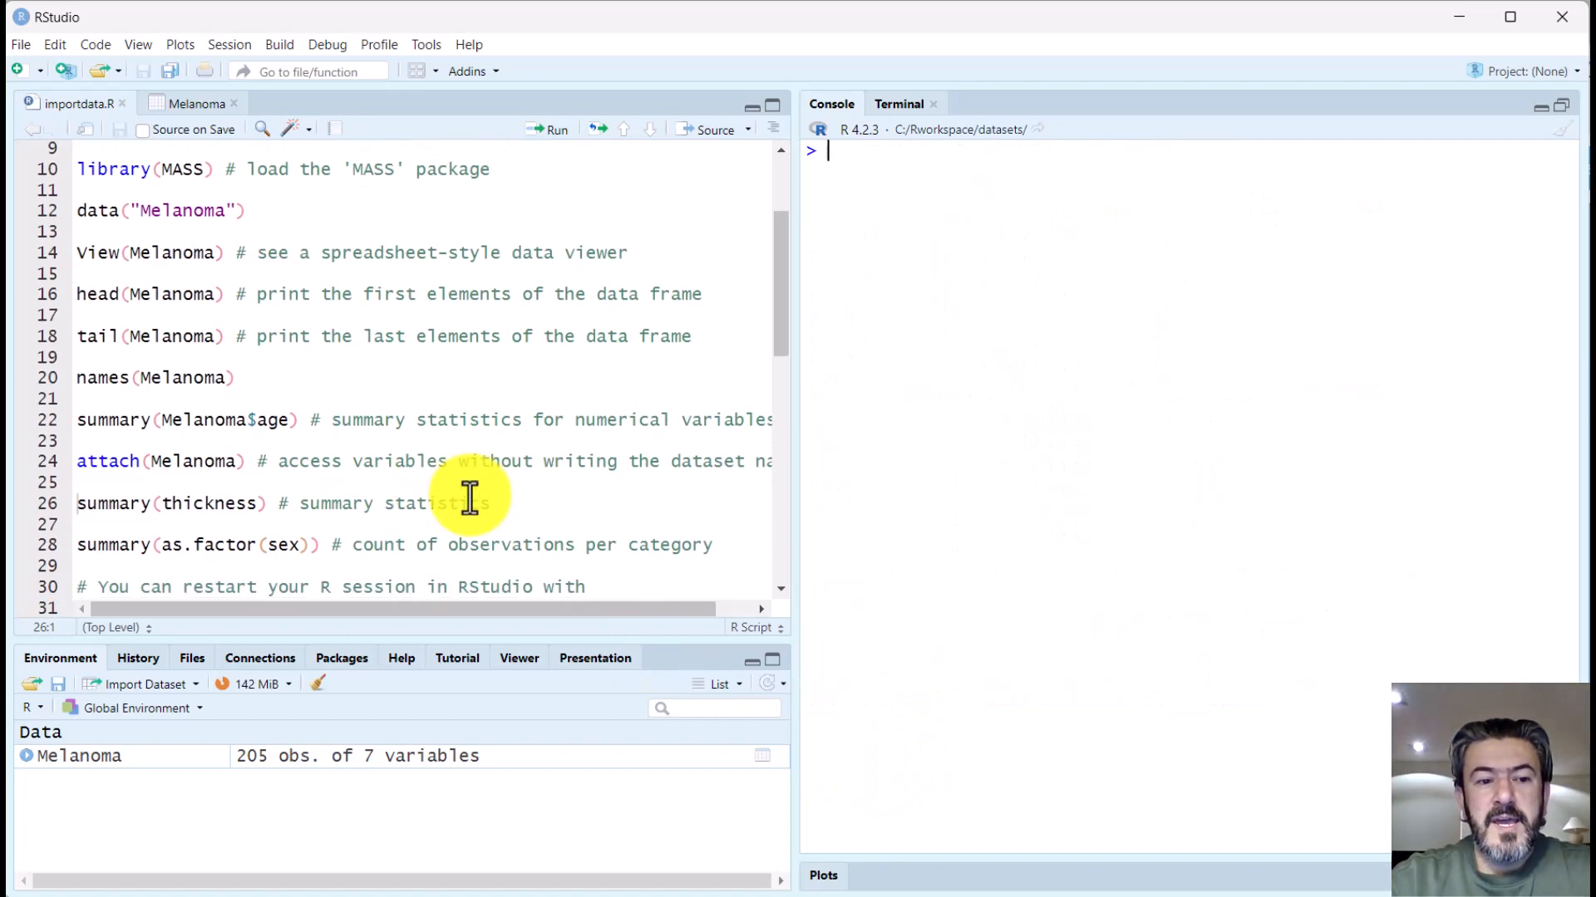
scroll(469, 499, down, 2)
scroll(469, 499, down, 3)
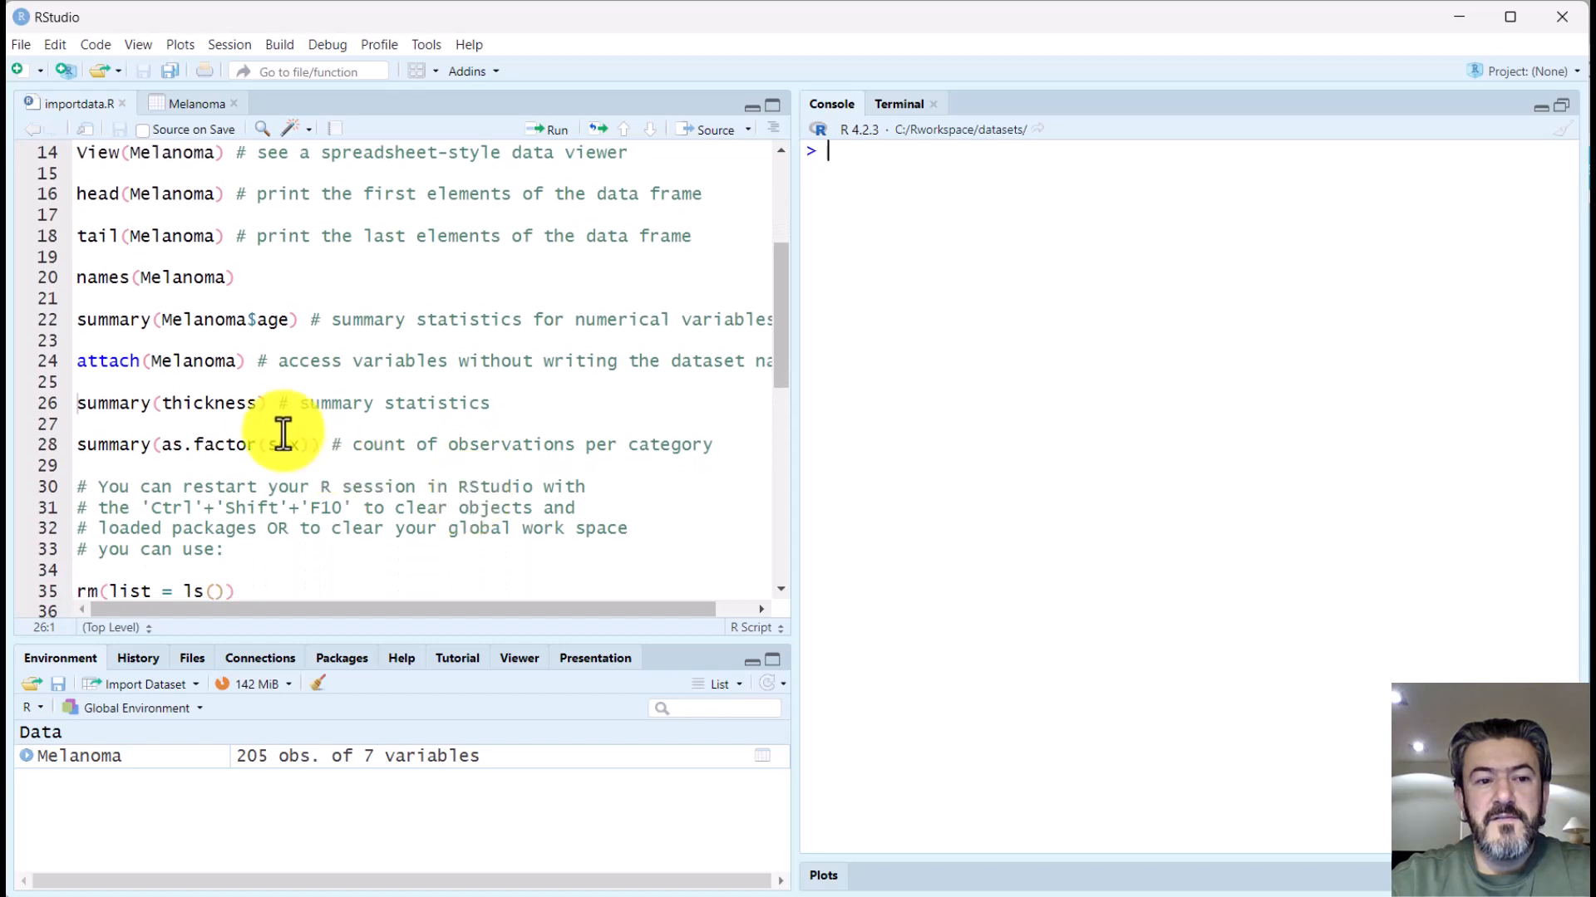
click(257, 405)
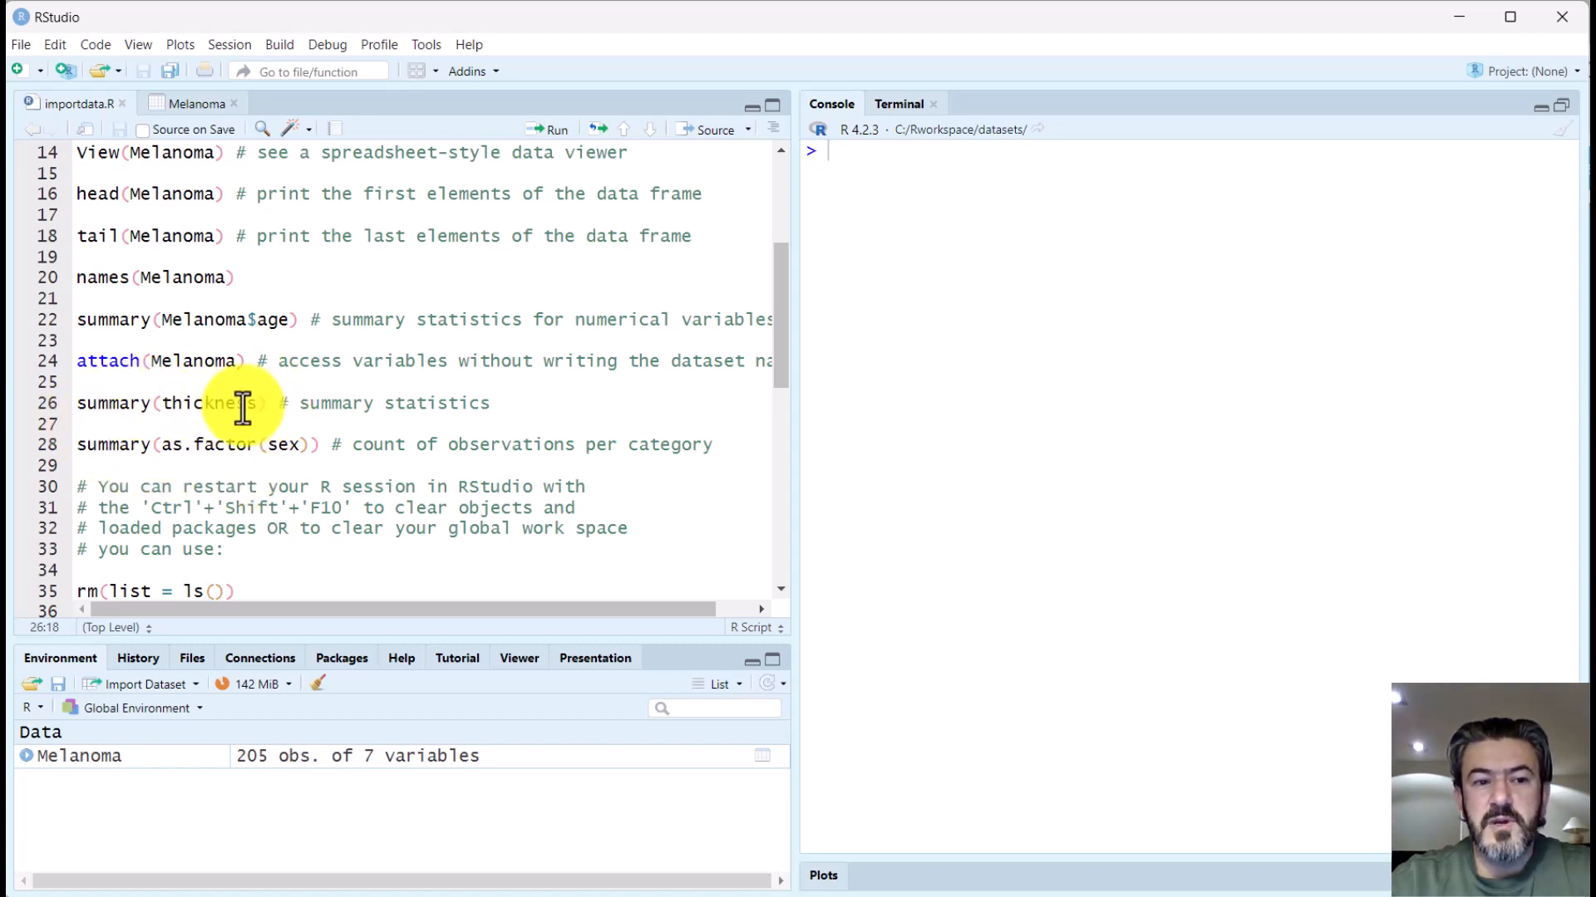
mouse_move(143, 409)
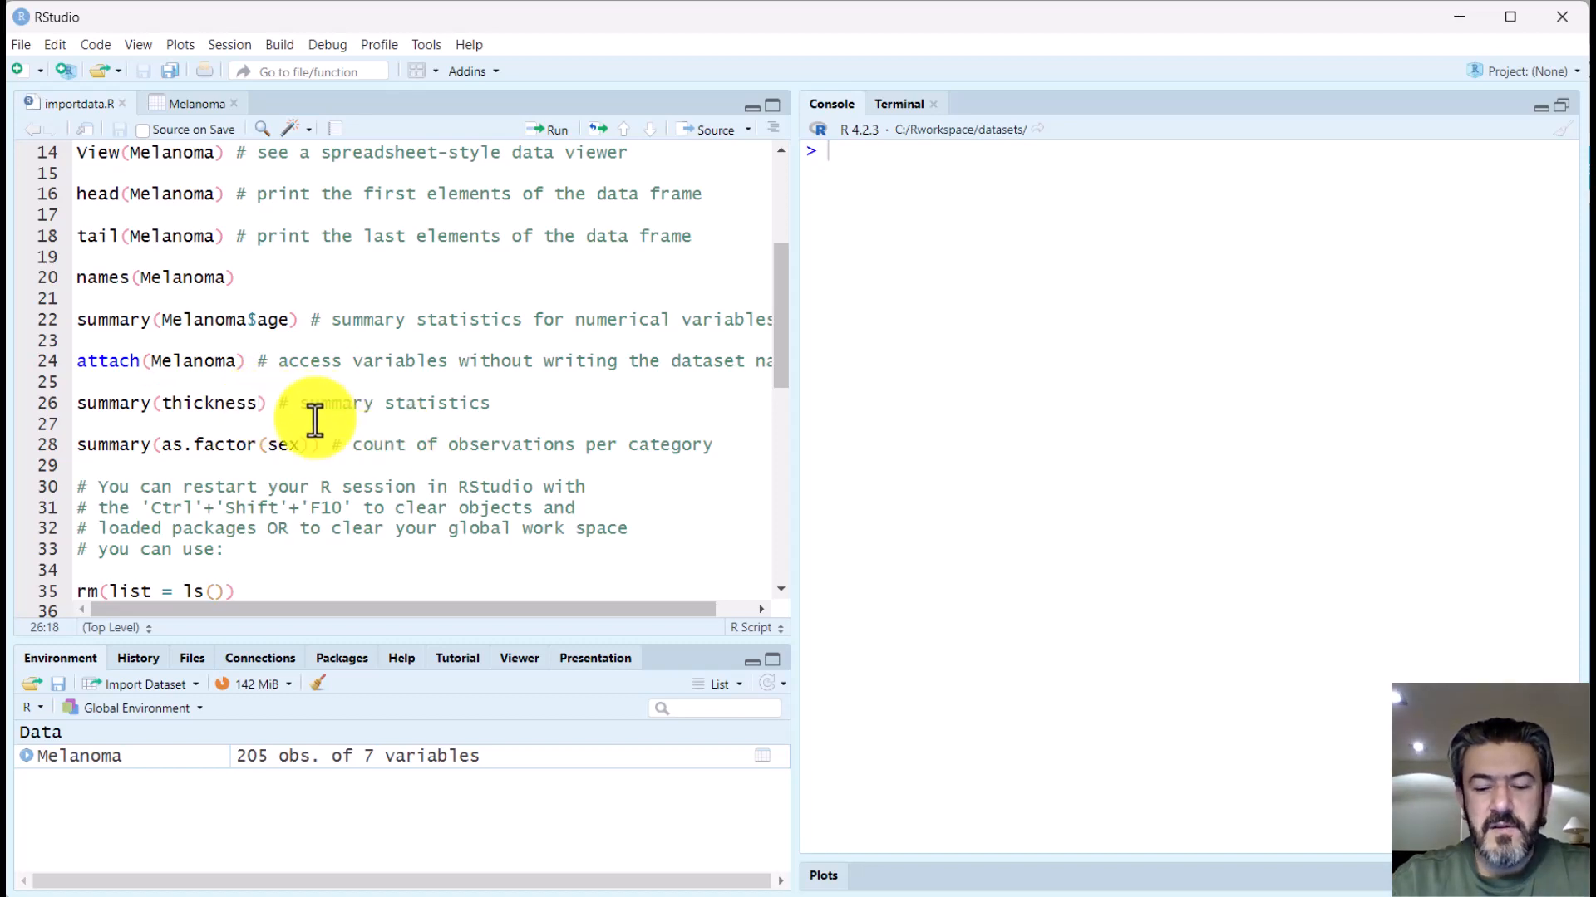
key(ctrl+Return)
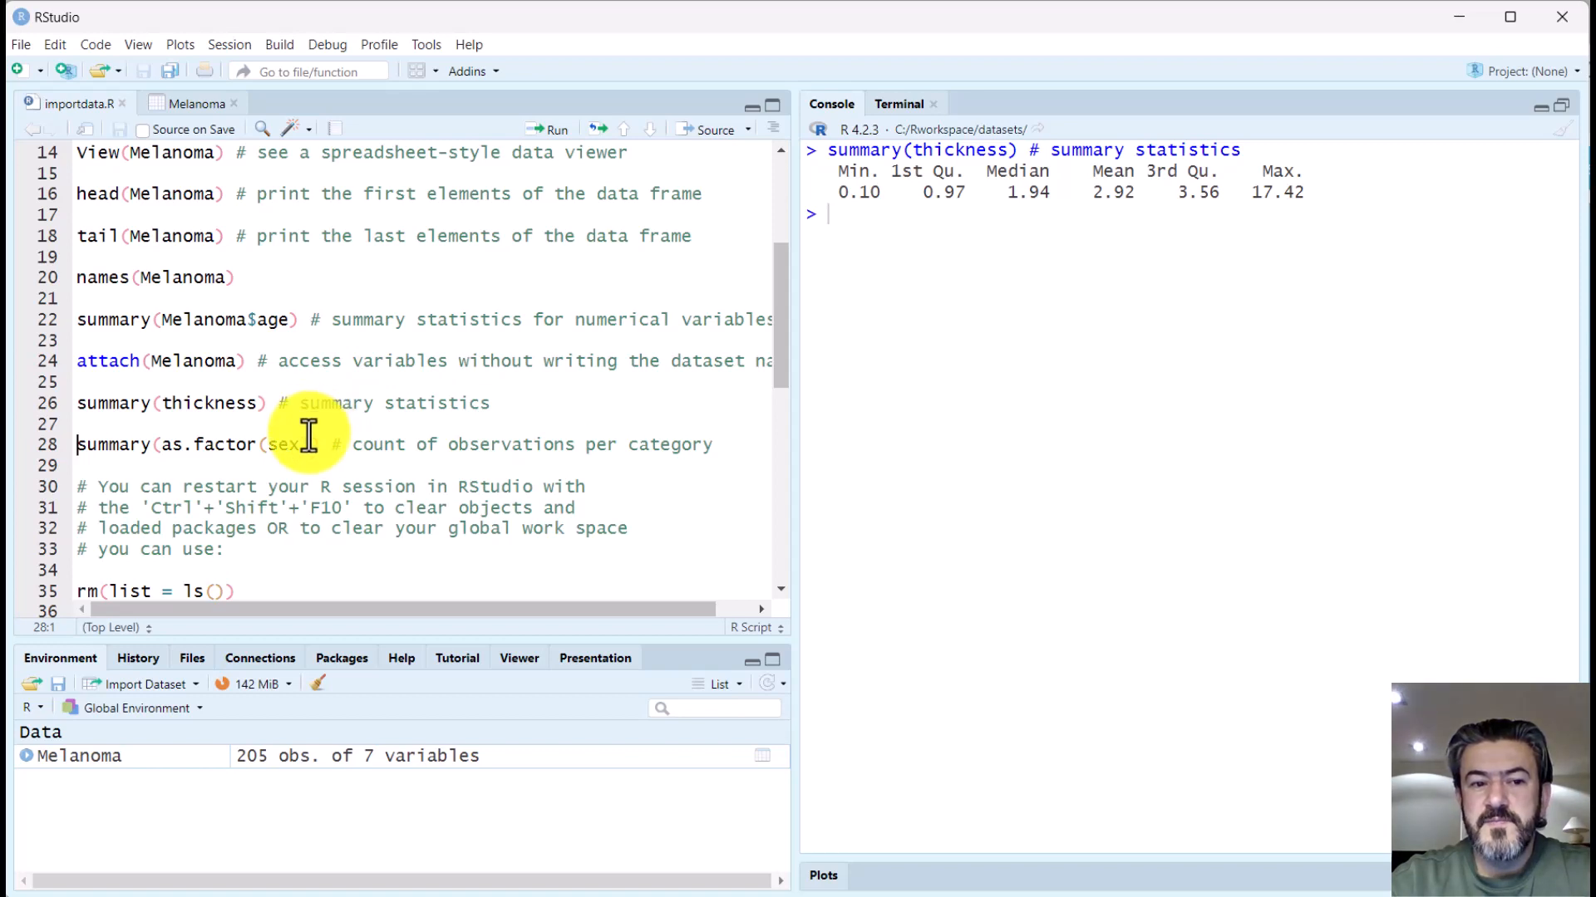
click(309, 447)
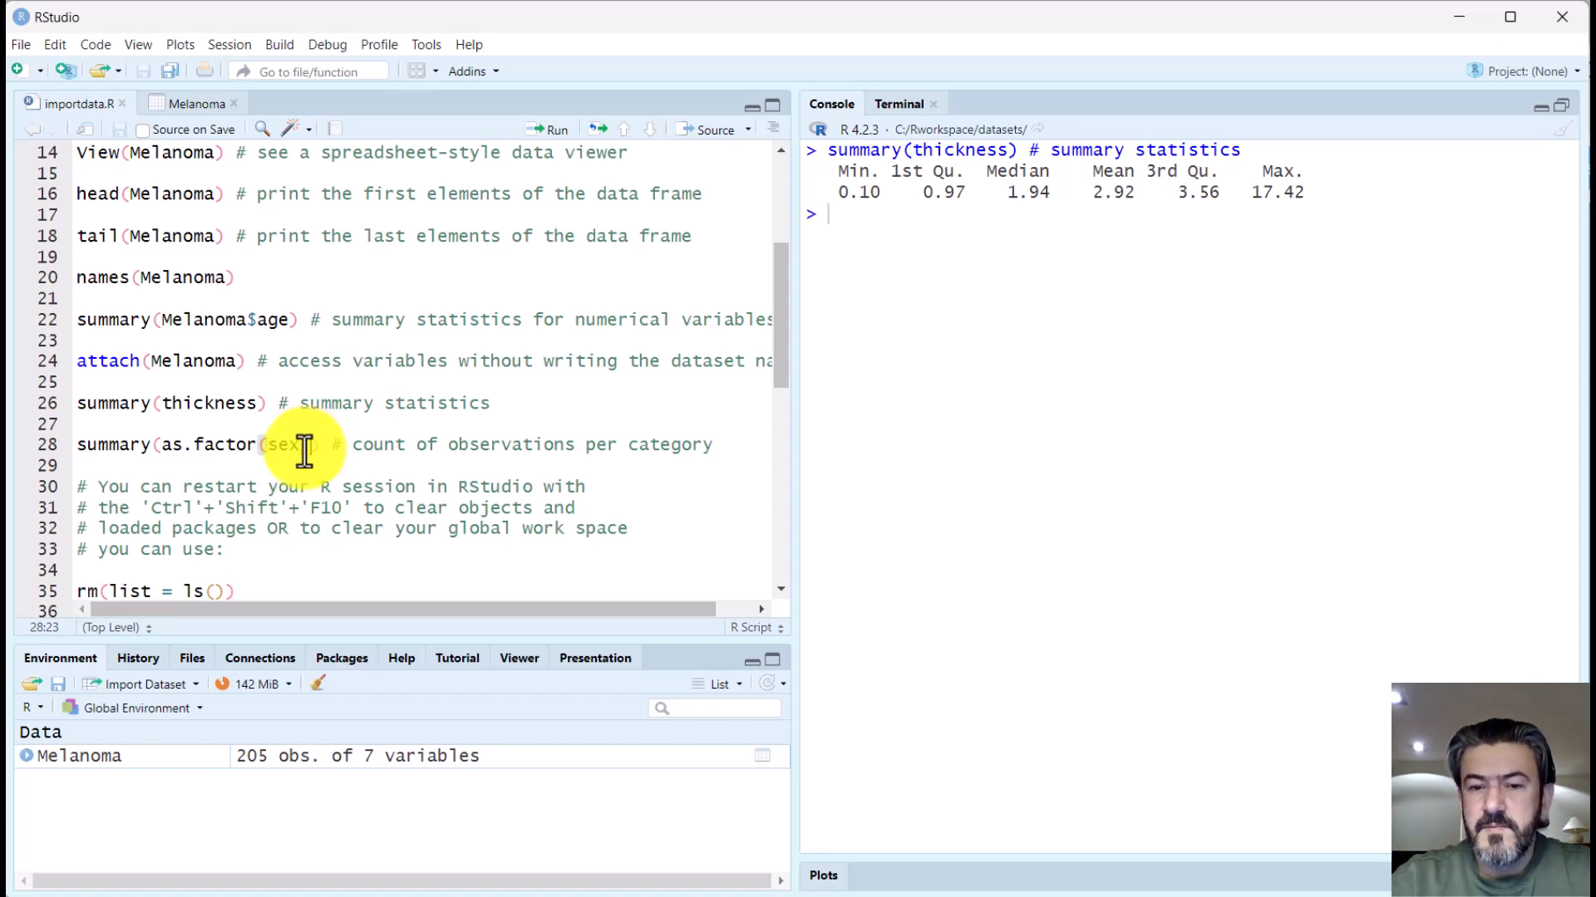
key(ctrl+Return)
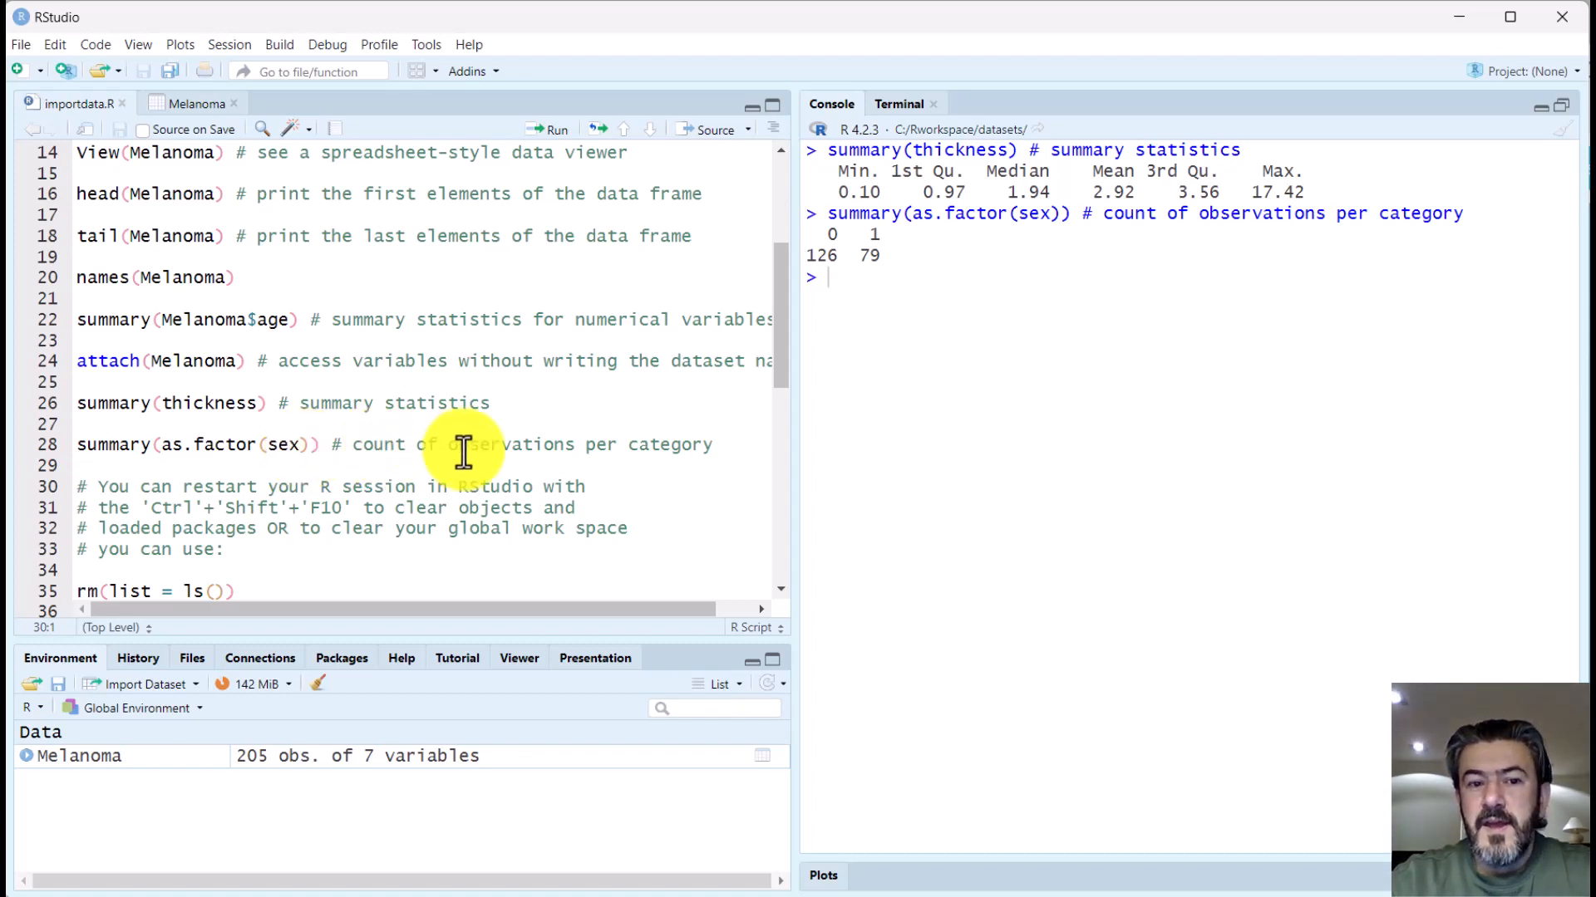
Step: Clear the global workspace by running rm(list = ls()) from the script, and close the Melanoma data viewer
scroll(463, 453, down, 4)
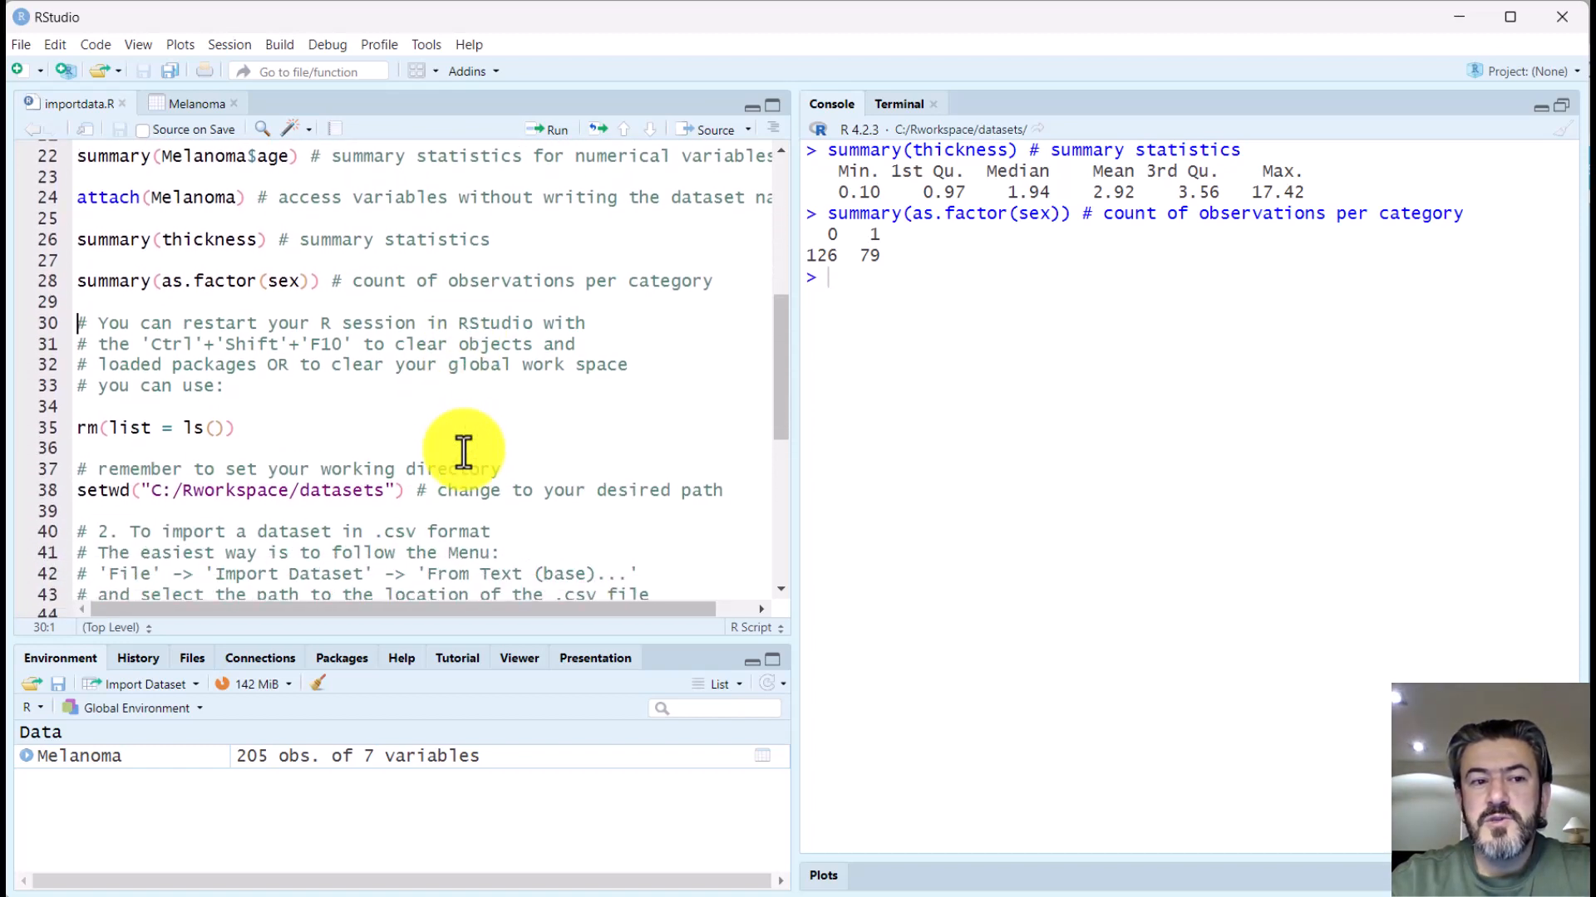
scroll(463, 453, down, 3)
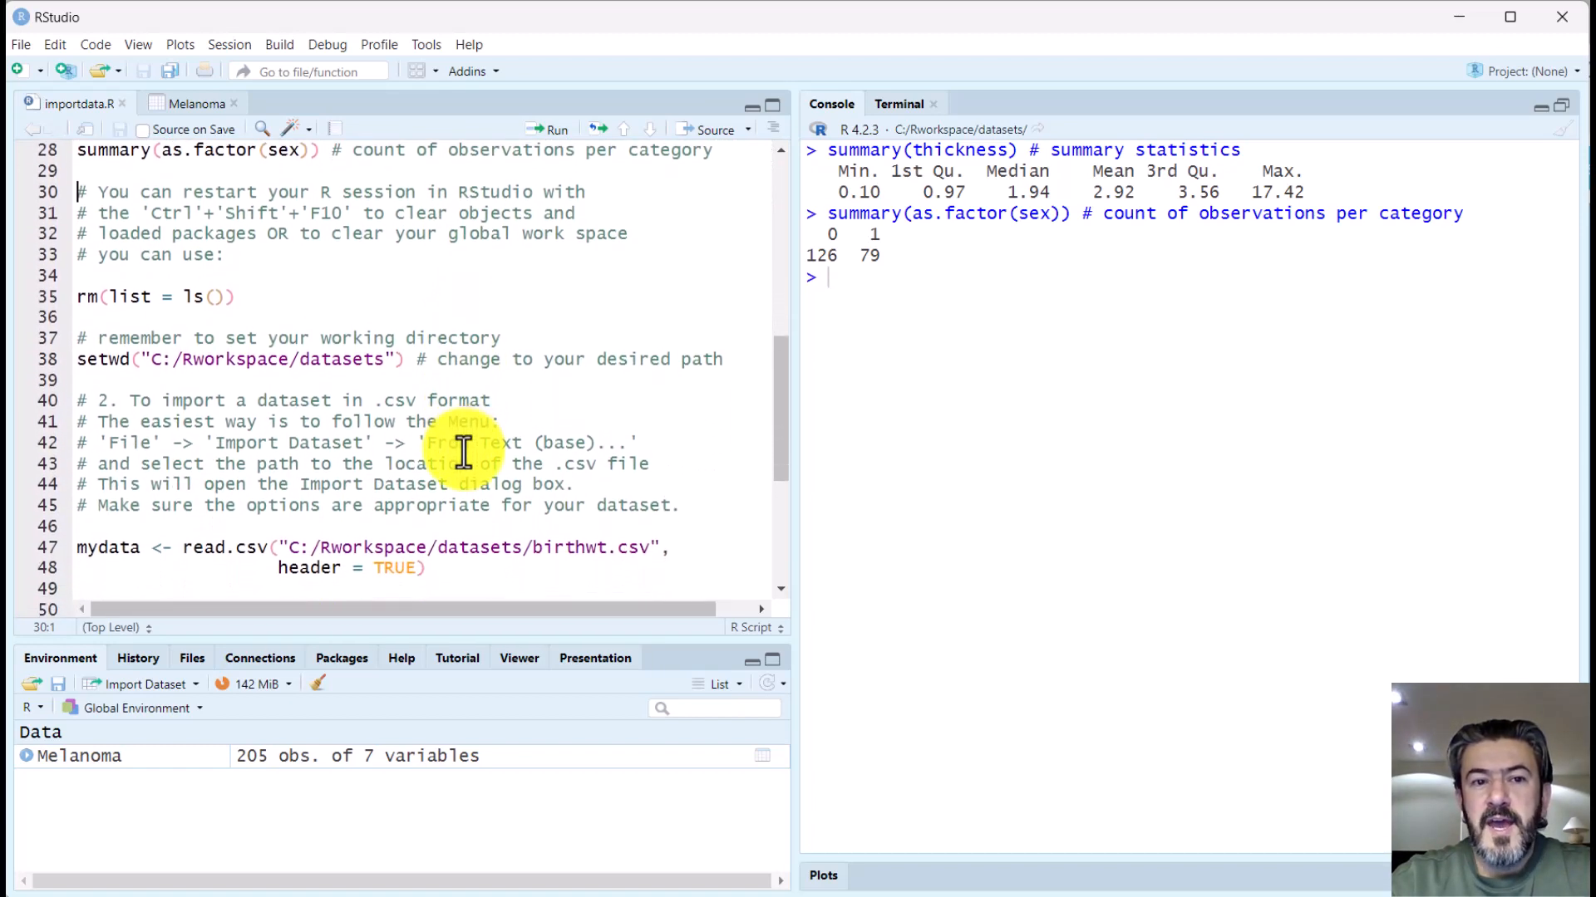
scroll(463, 453, down, 1)
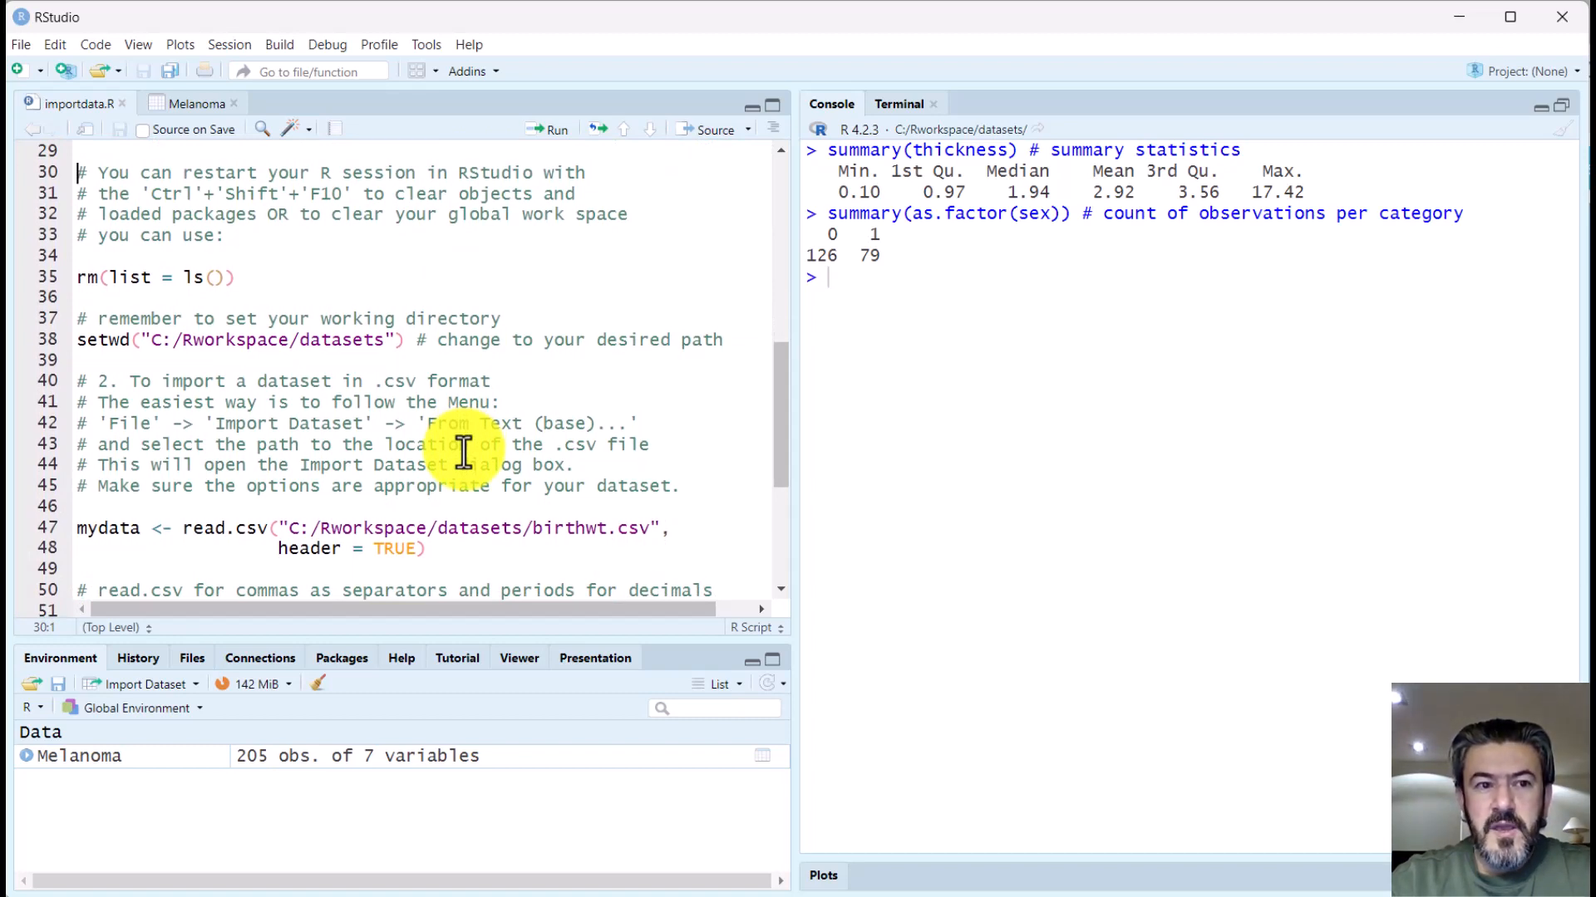
click(247, 279)
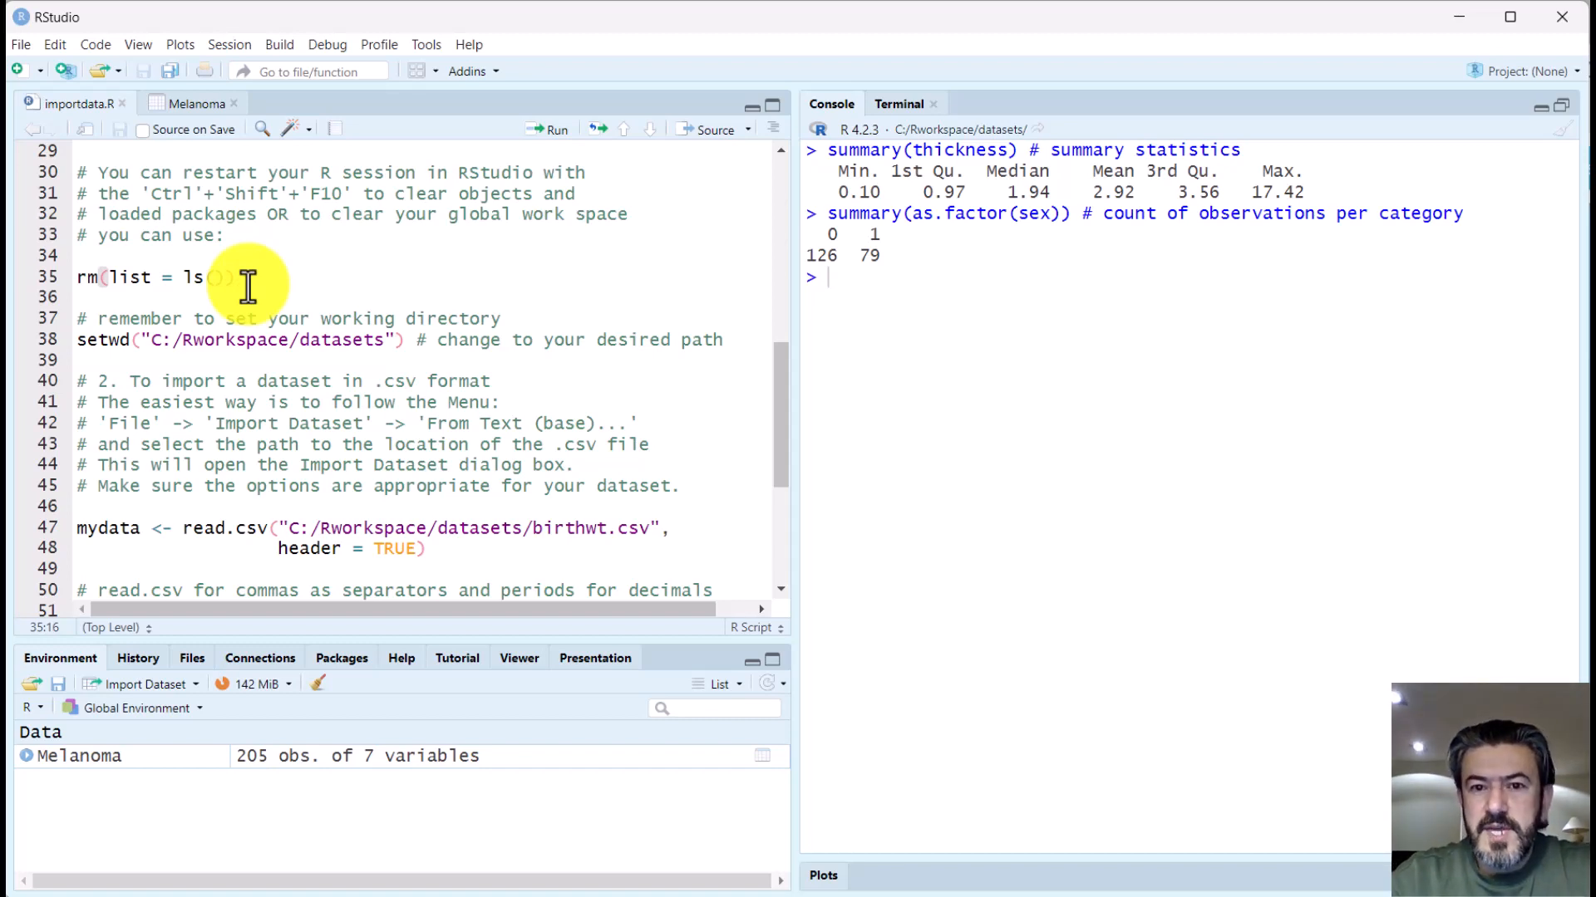
key(ctrl+Return)
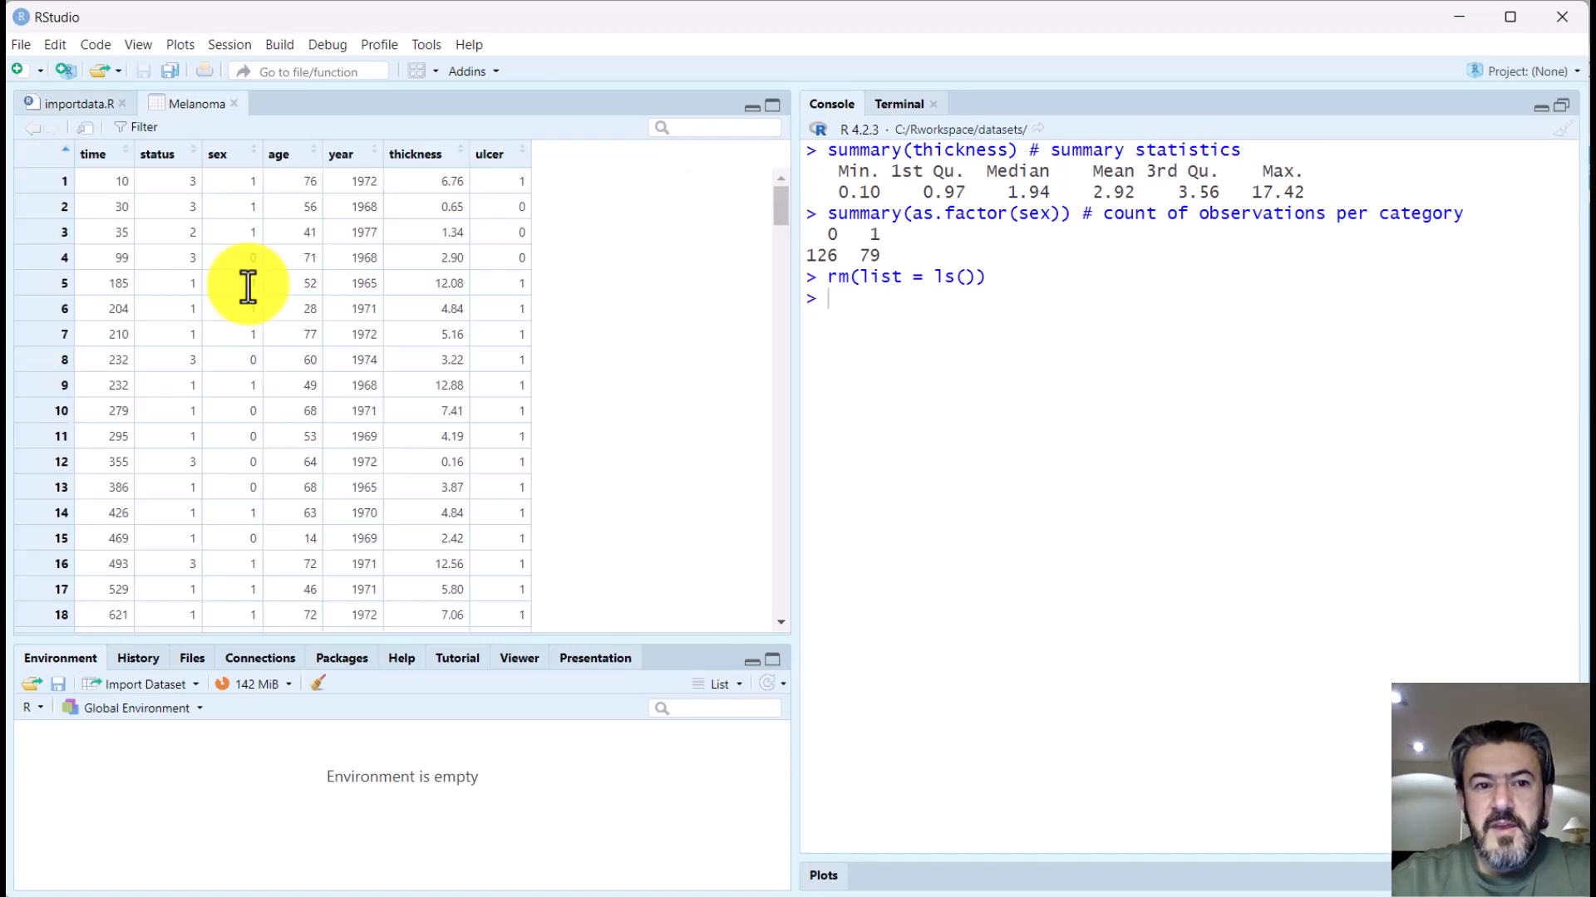
click(234, 103)
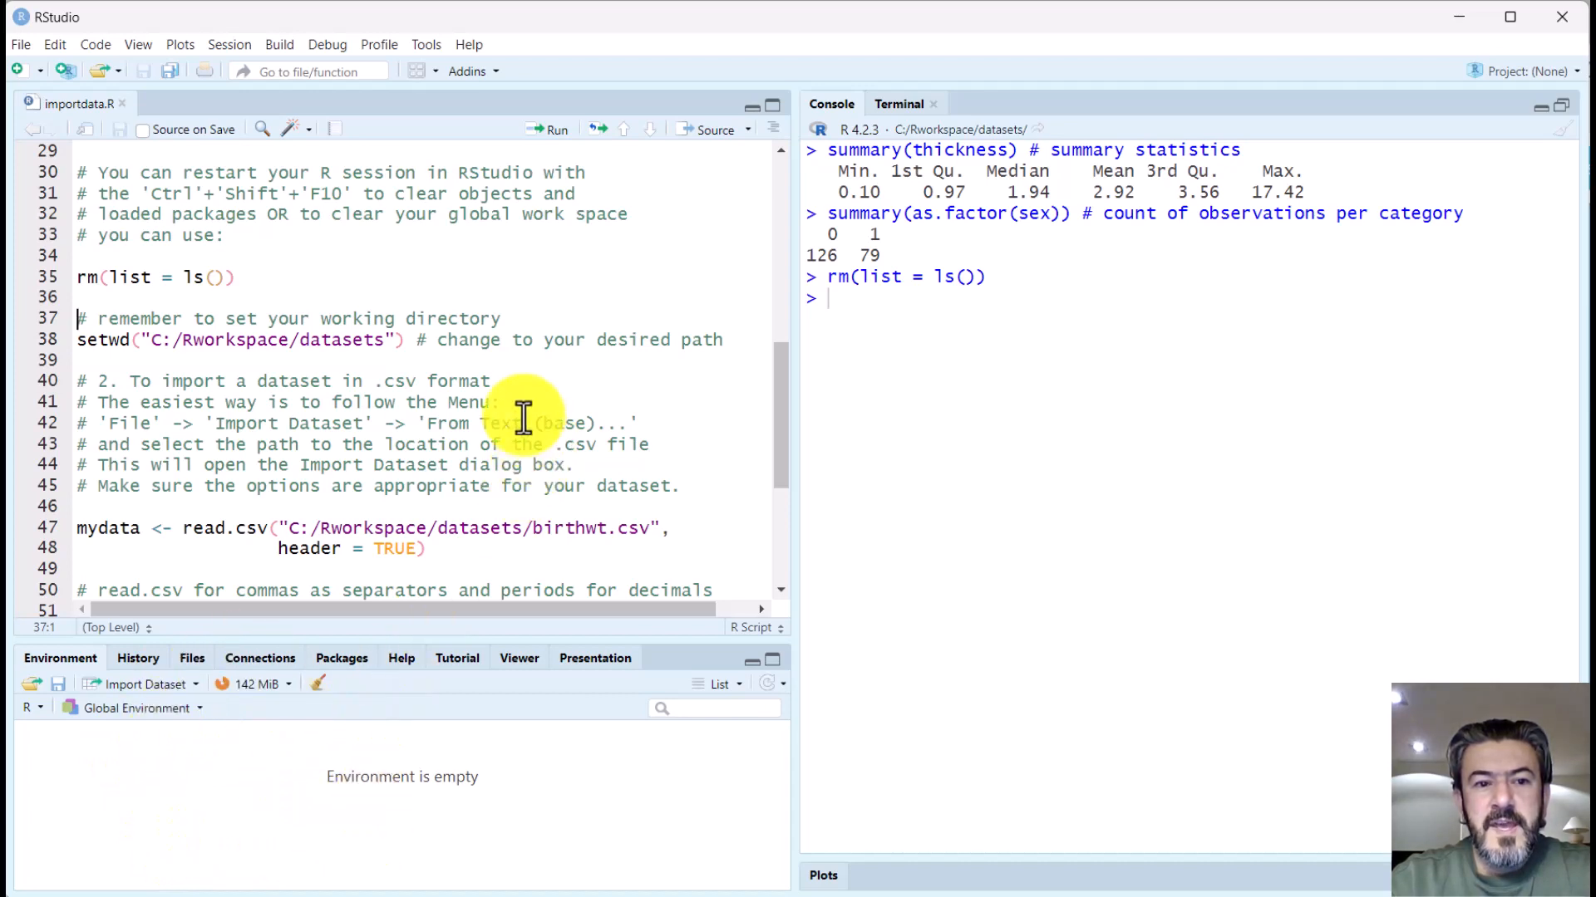
click(408, 346)
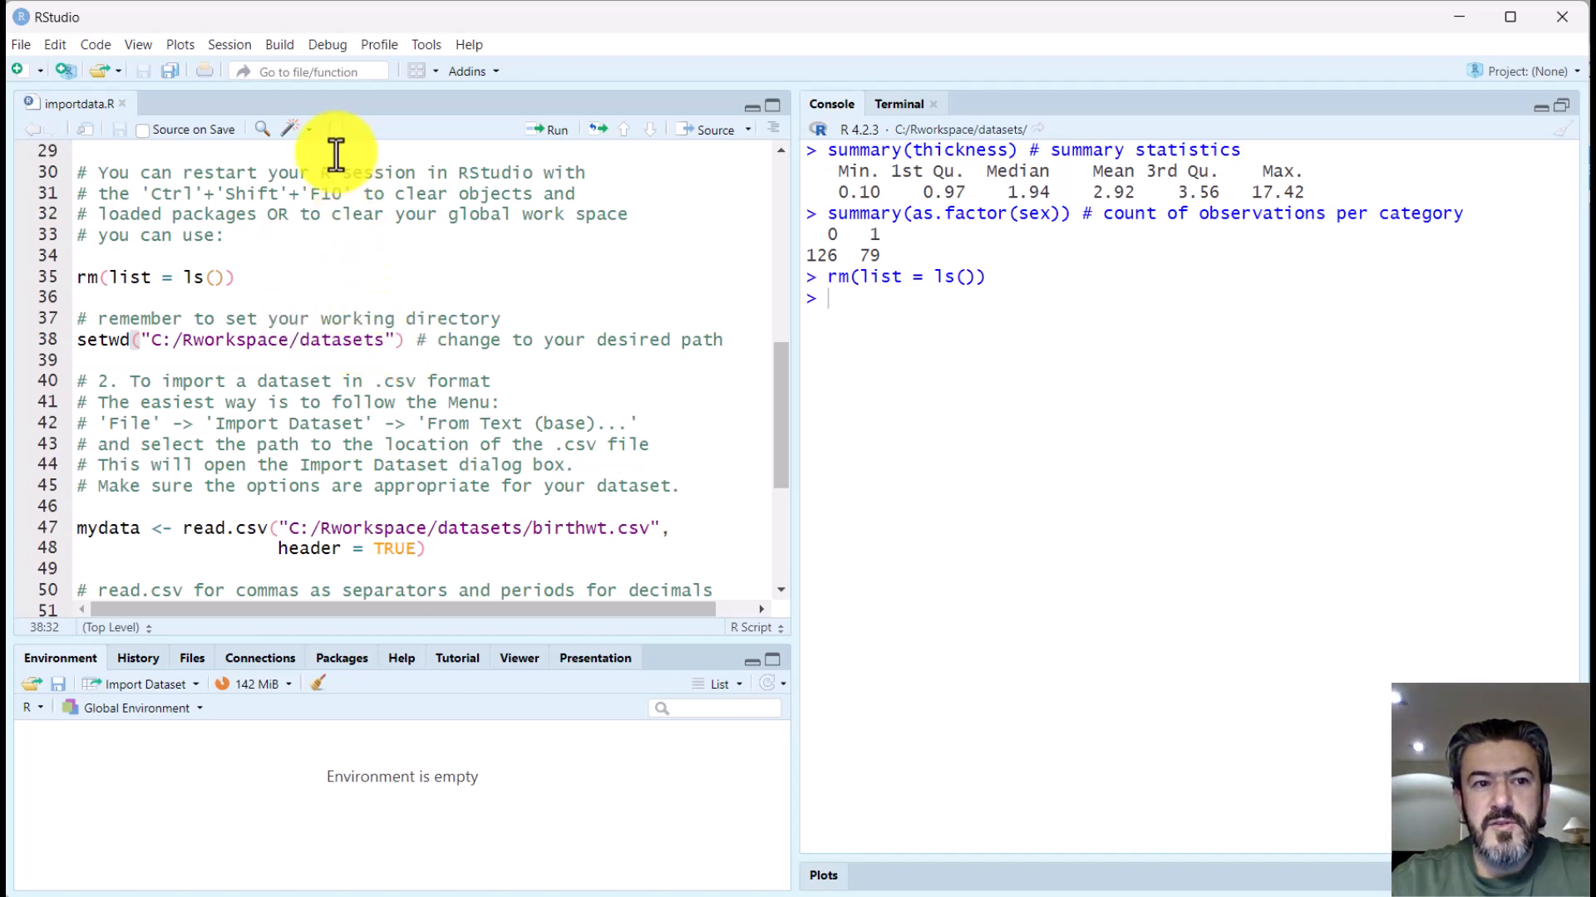
click(231, 46)
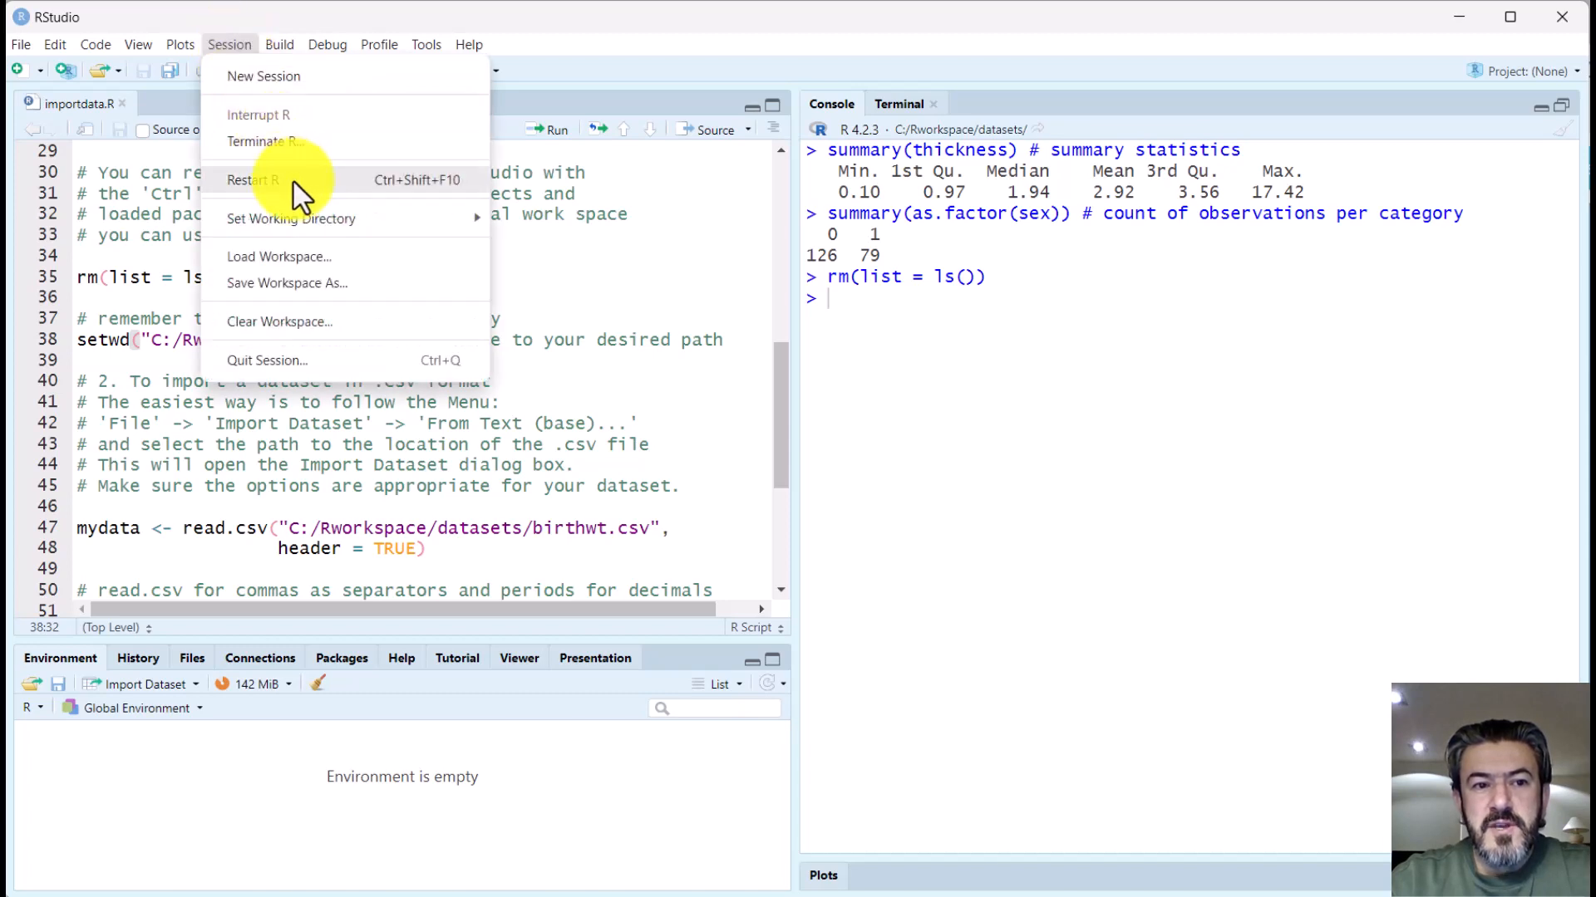
mouse_move(316, 218)
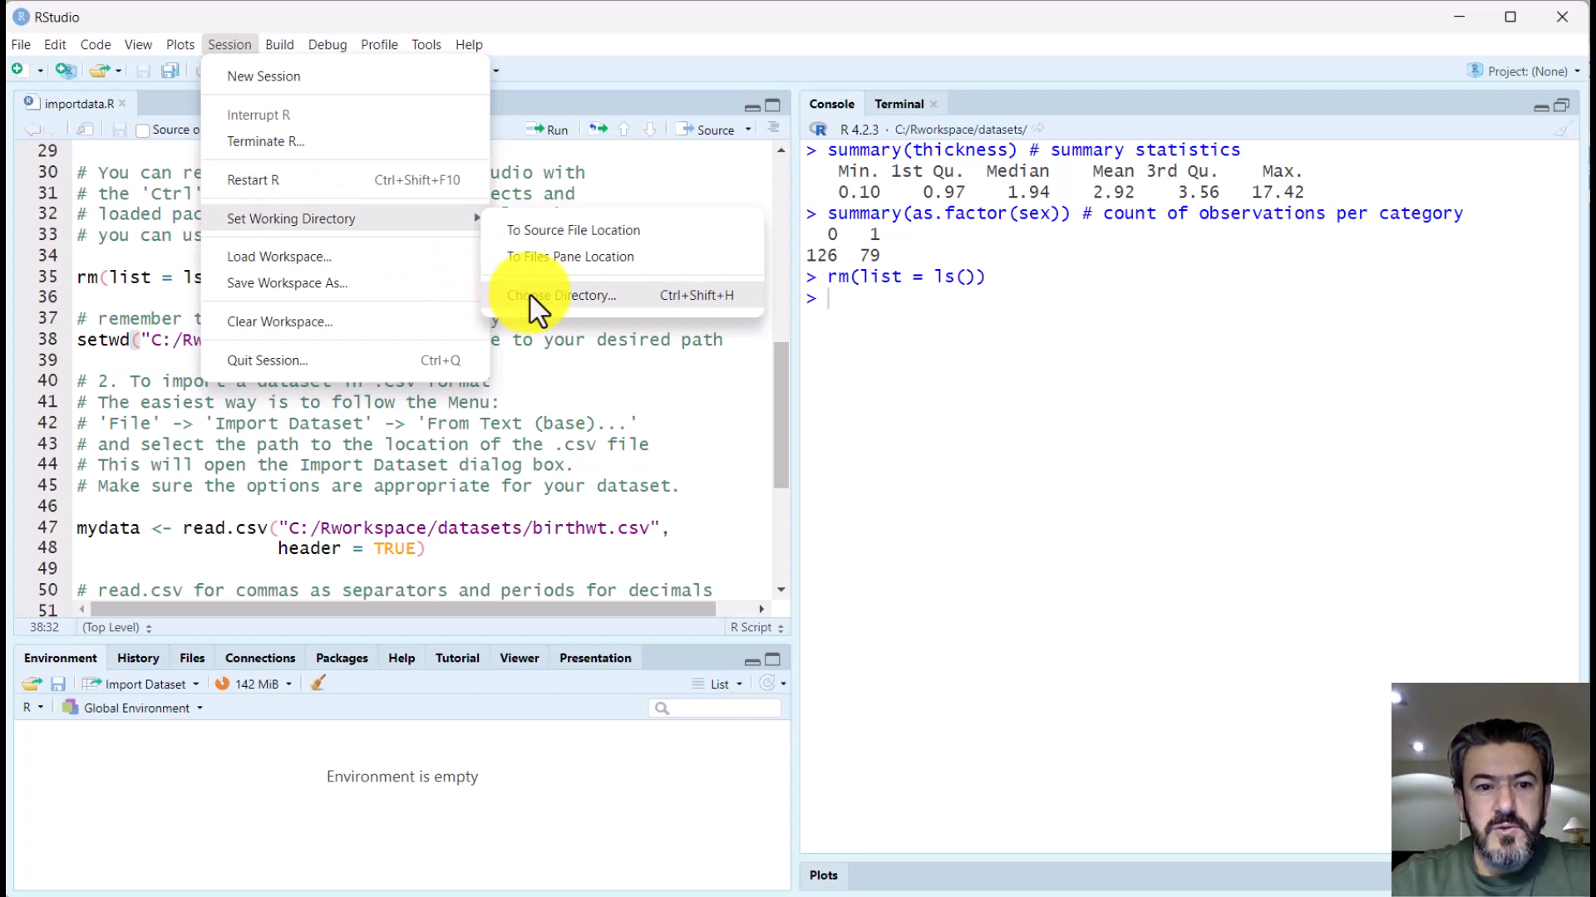
drag(556, 391, 556, 394)
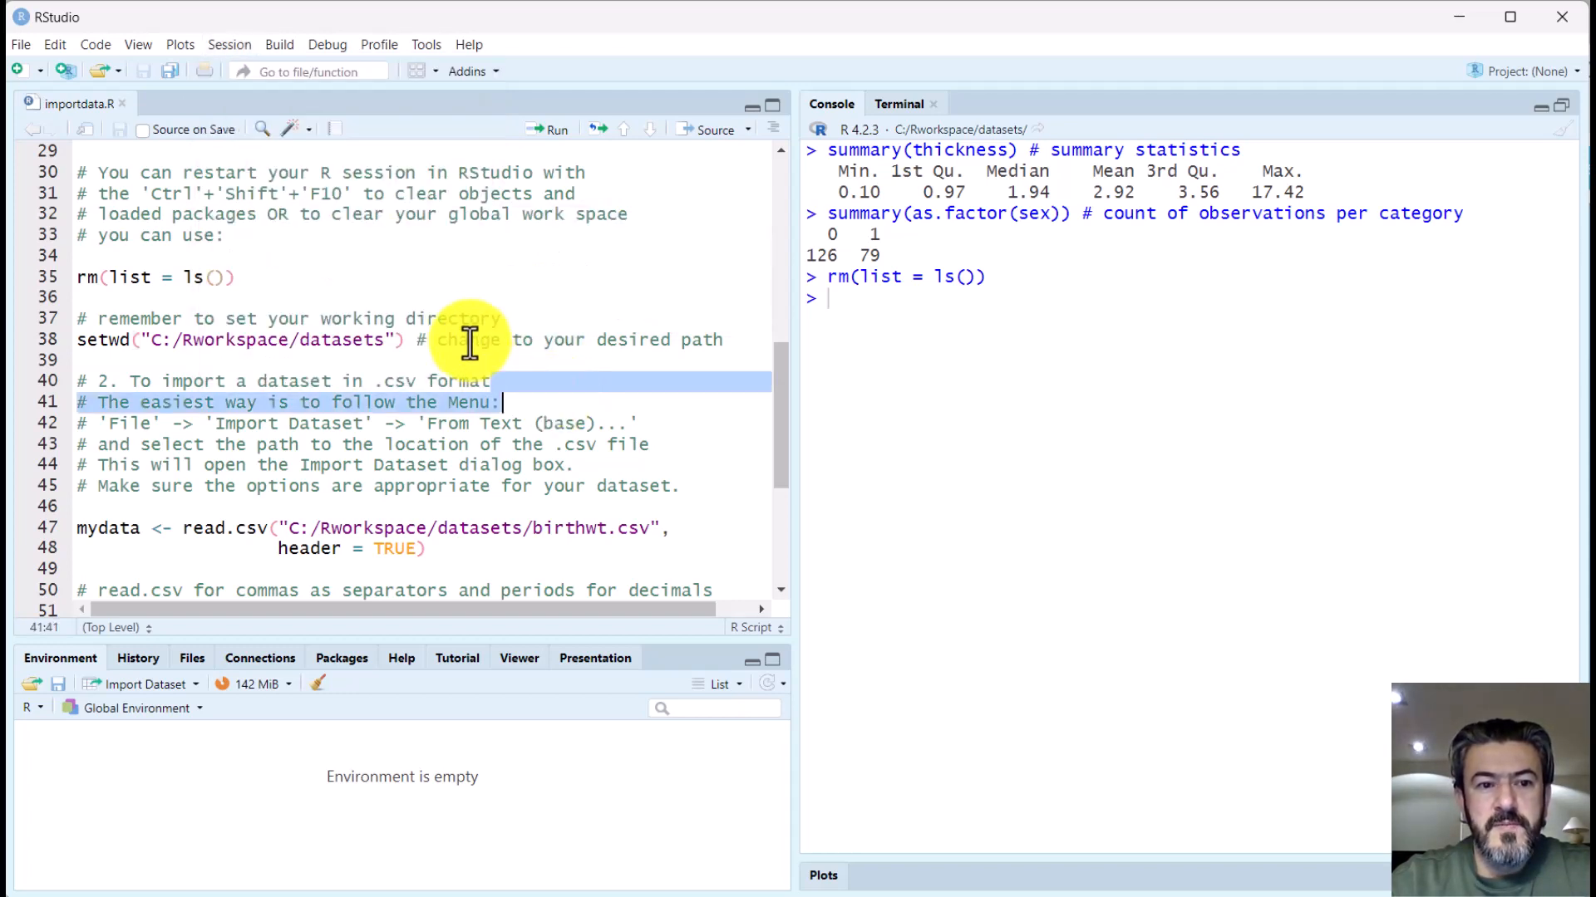
Step: Set the working directory to C:/Rworkspace/datasets by running the setwd line of the script
click(397, 338)
key(ctrl+Return)
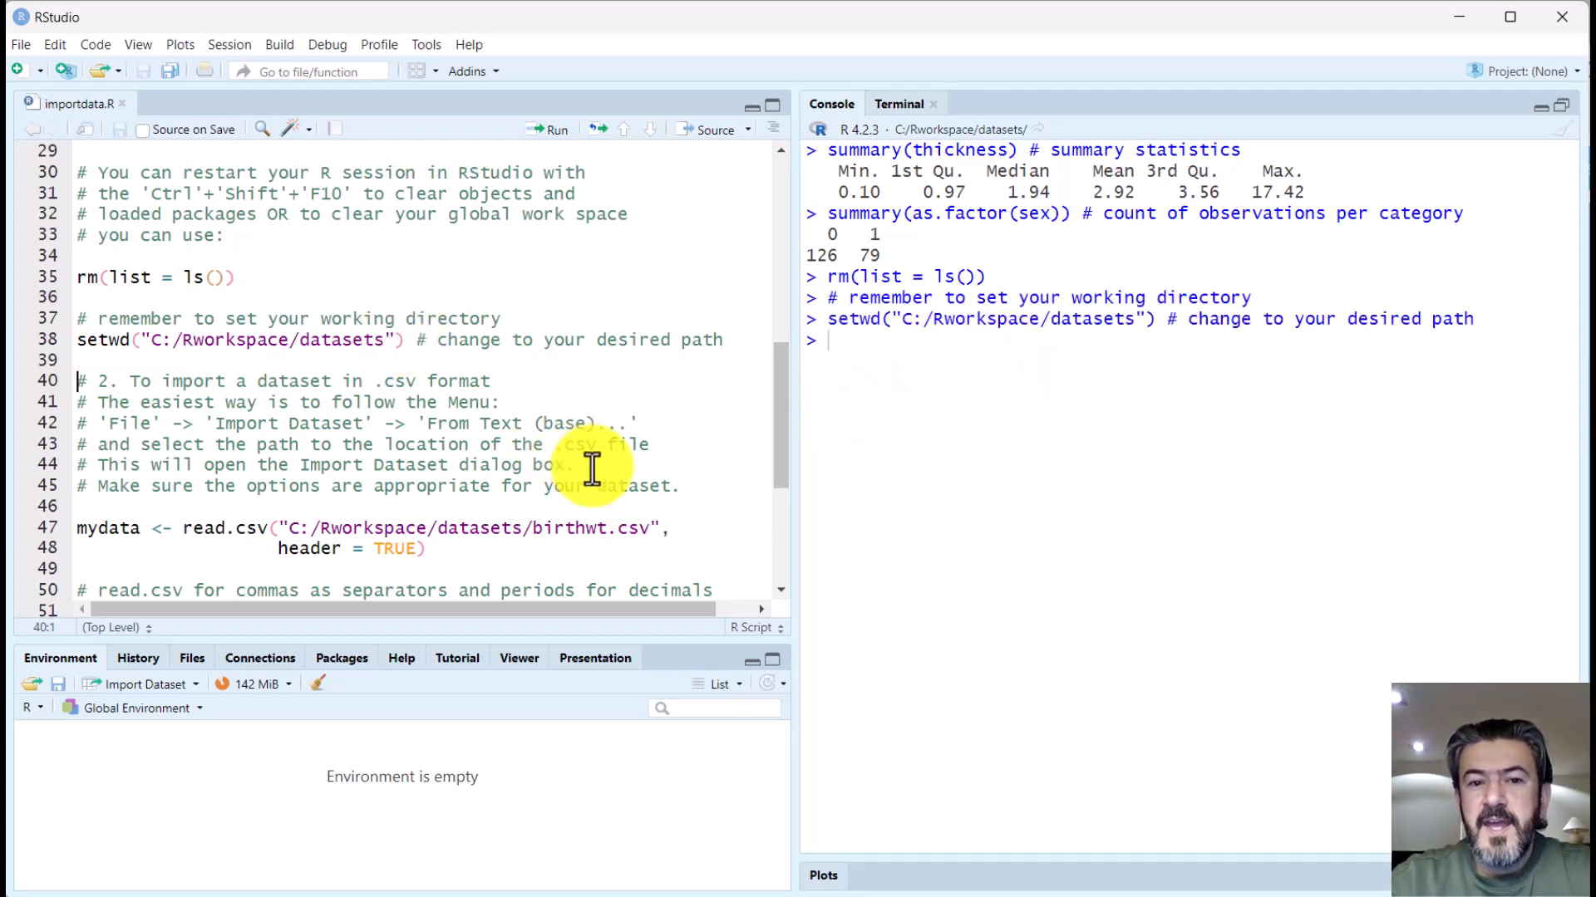
Step: Start a dataset import from text (base) and choose birthwt.csv in the datasets folder as the source file
scroll(590, 465, down, 1)
scroll(591, 470, down, 2)
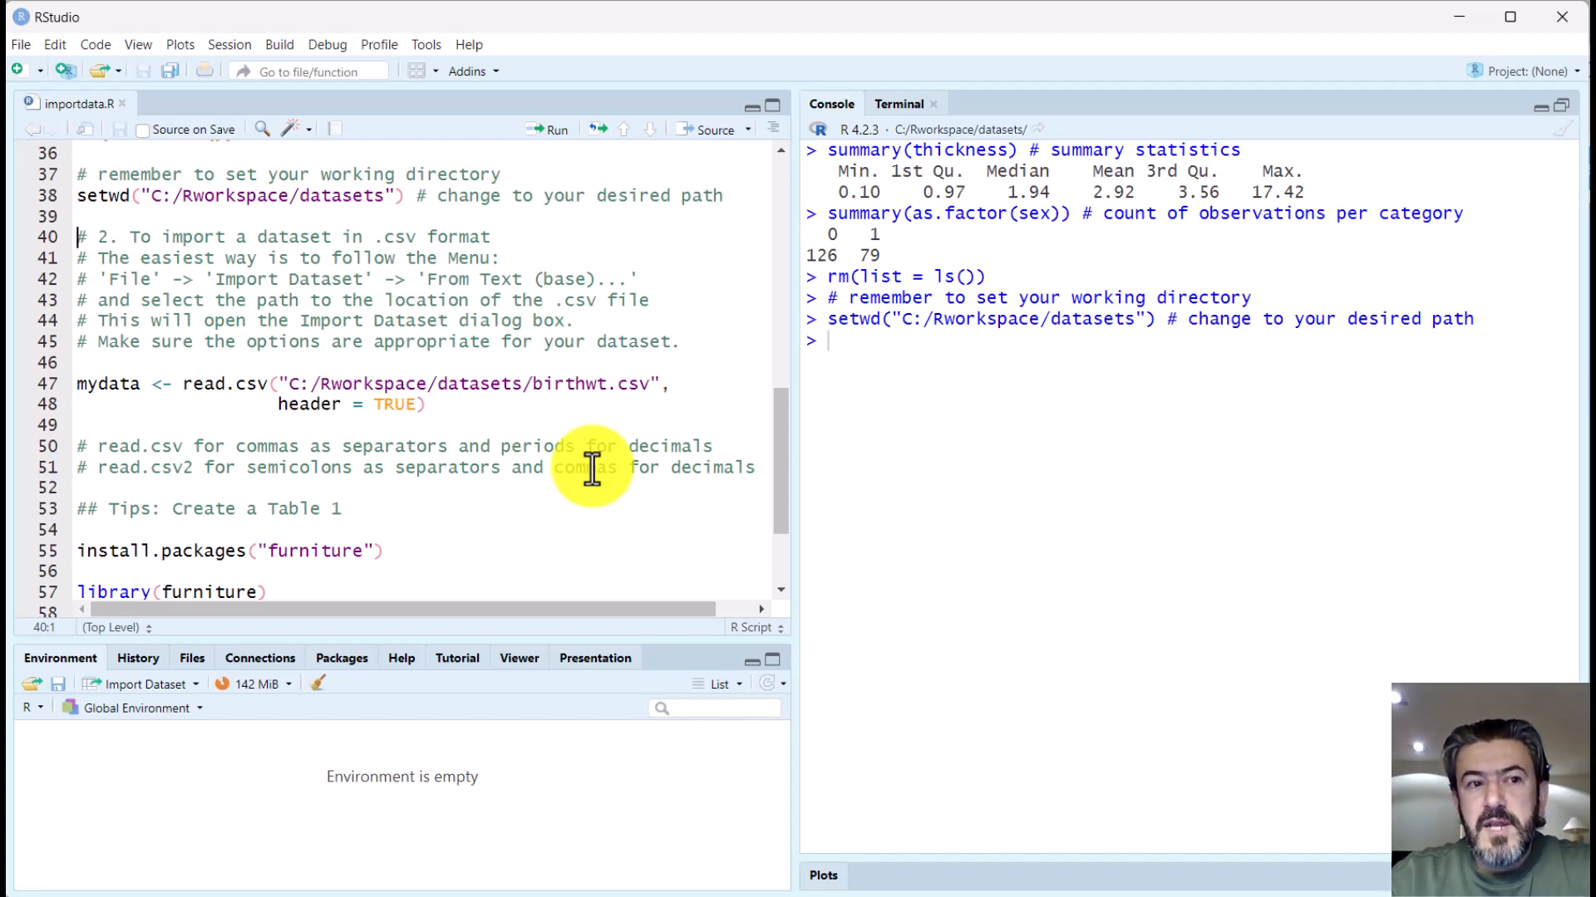
click(21, 44)
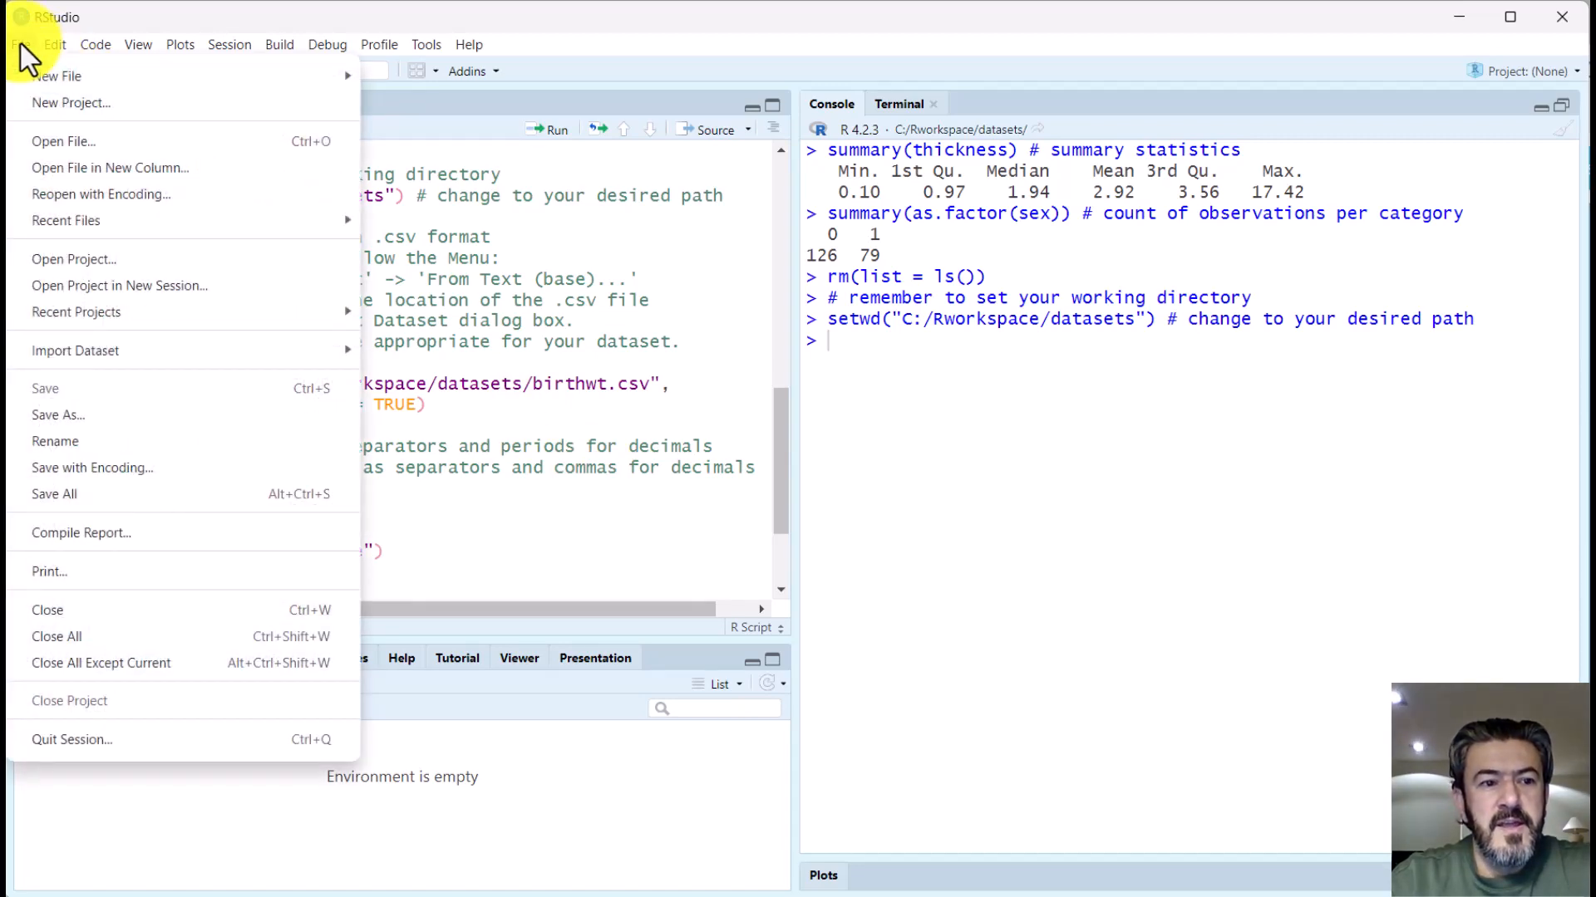
mouse_move(142, 364)
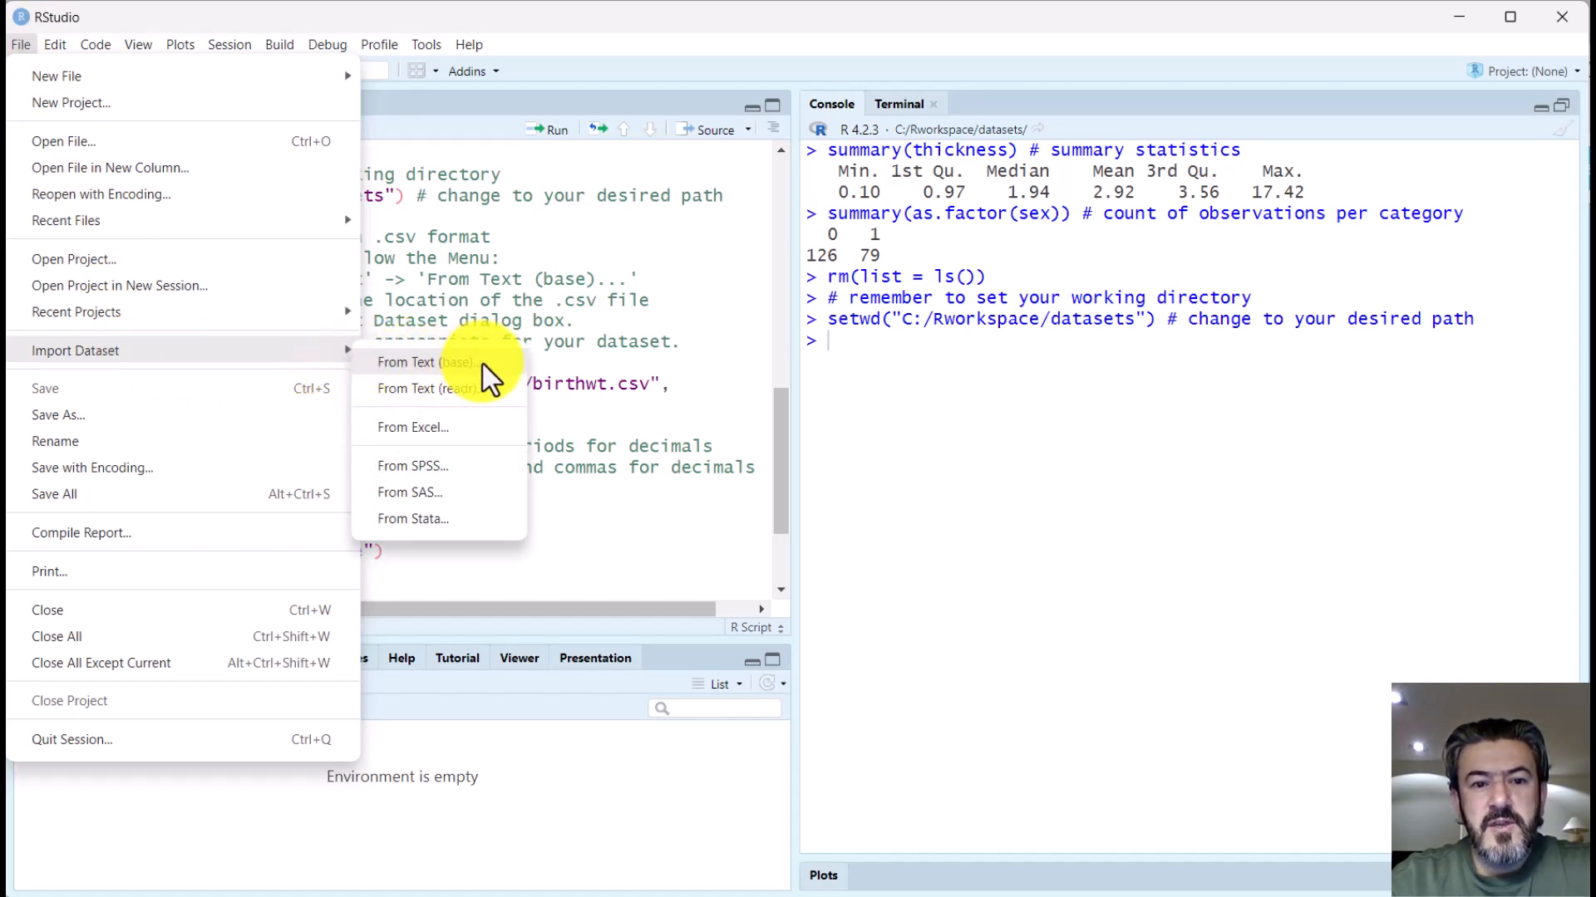
click(409, 371)
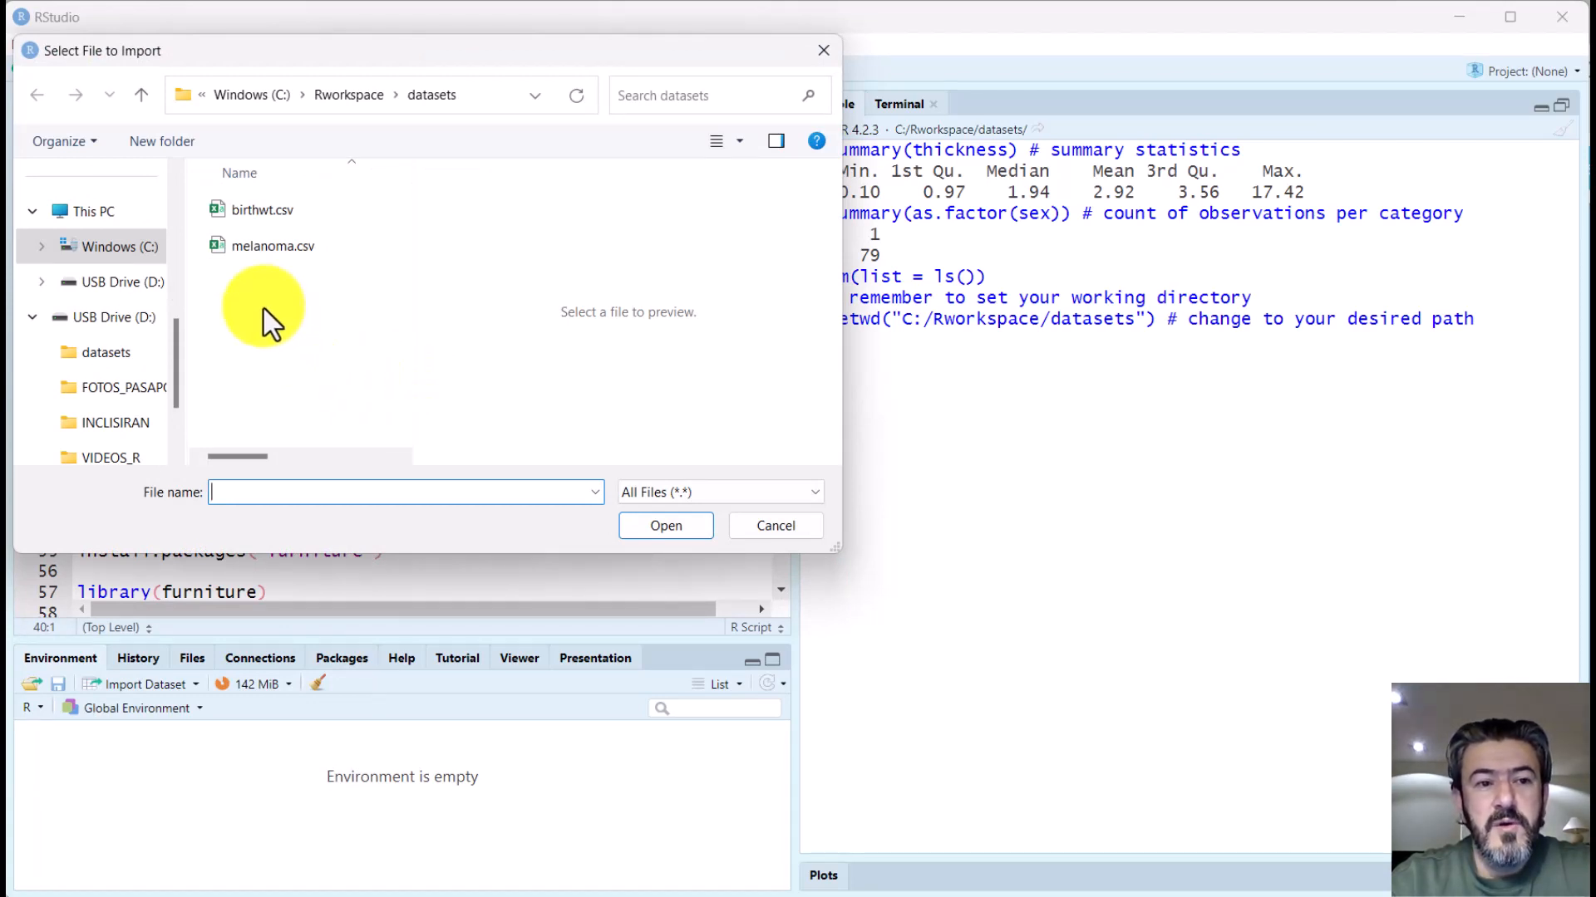
click(245, 213)
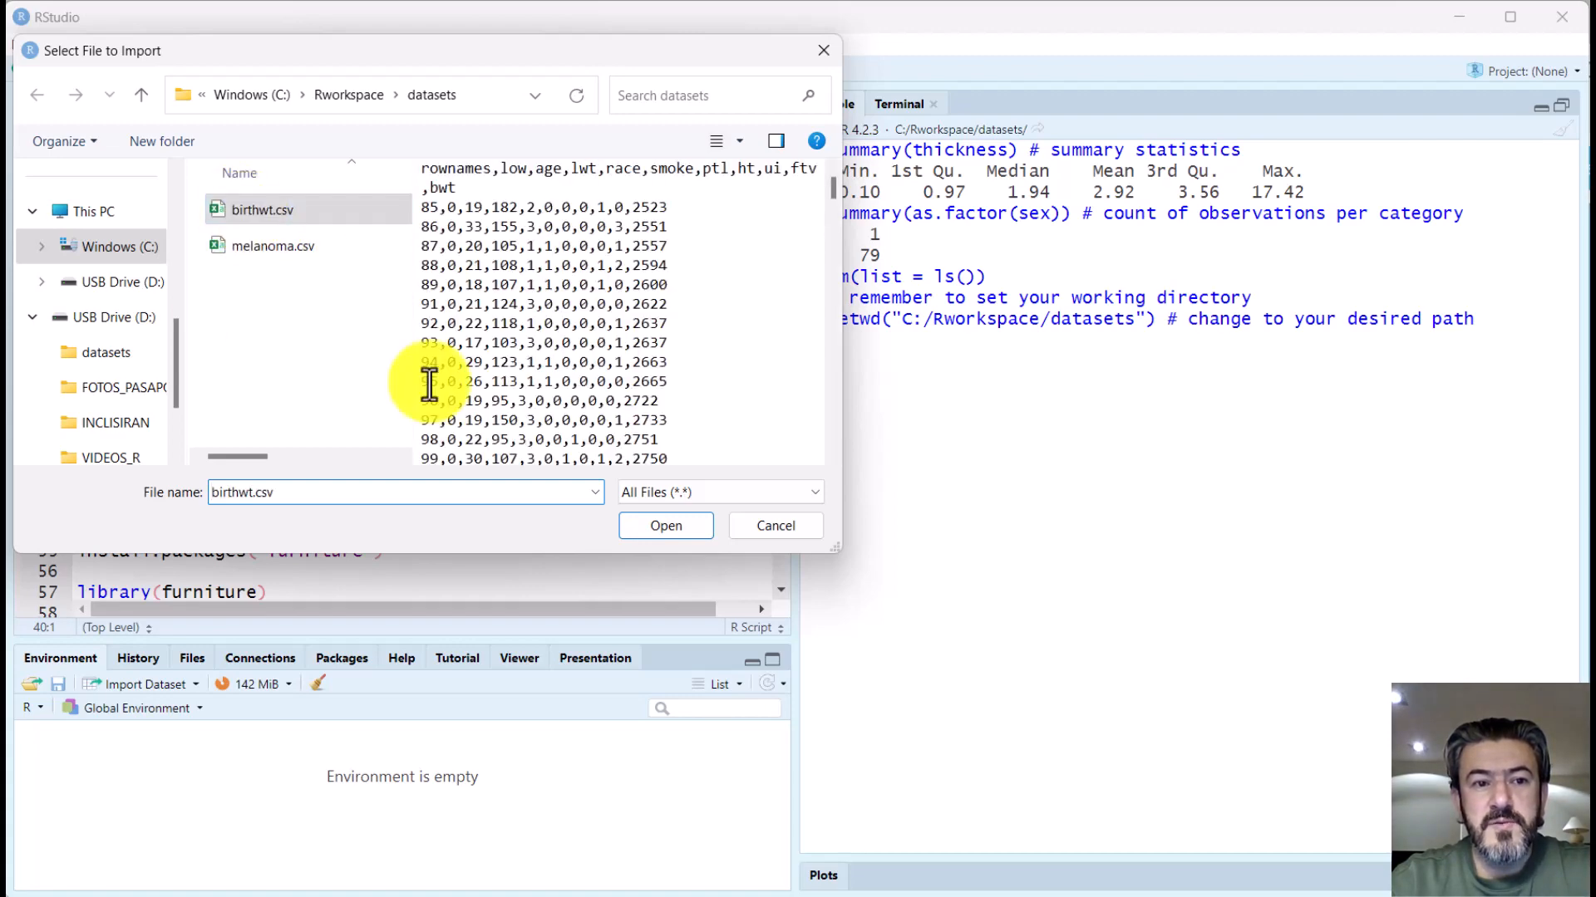
click(651, 521)
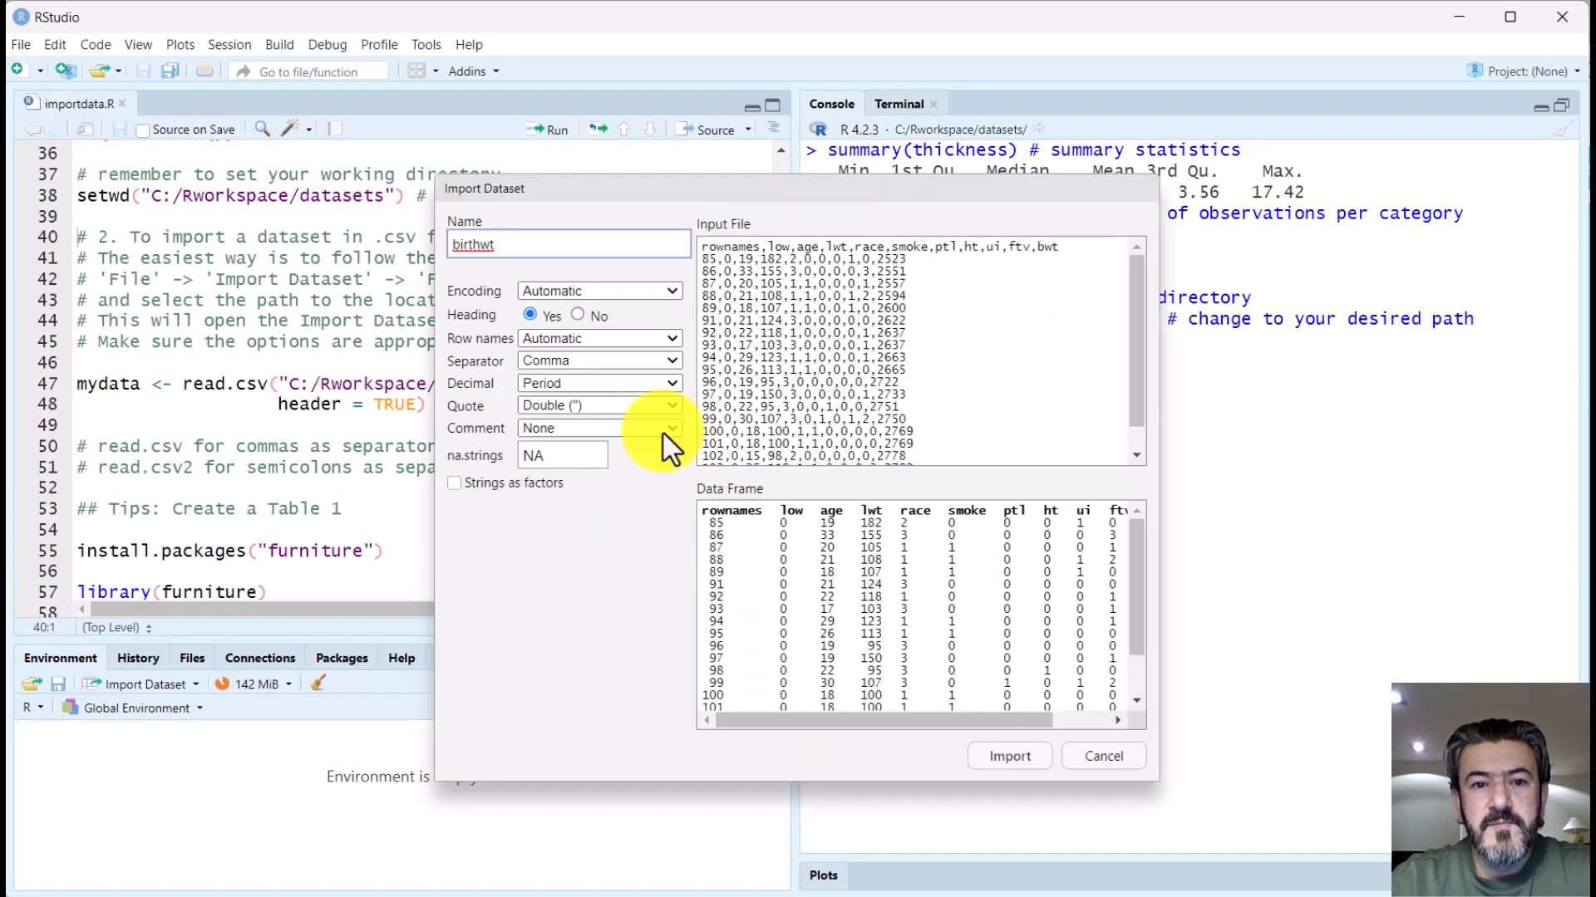
Step: Name the dataset mydata, keep the encoding on Automatic, and import it
drag(755, 196, 810, 167)
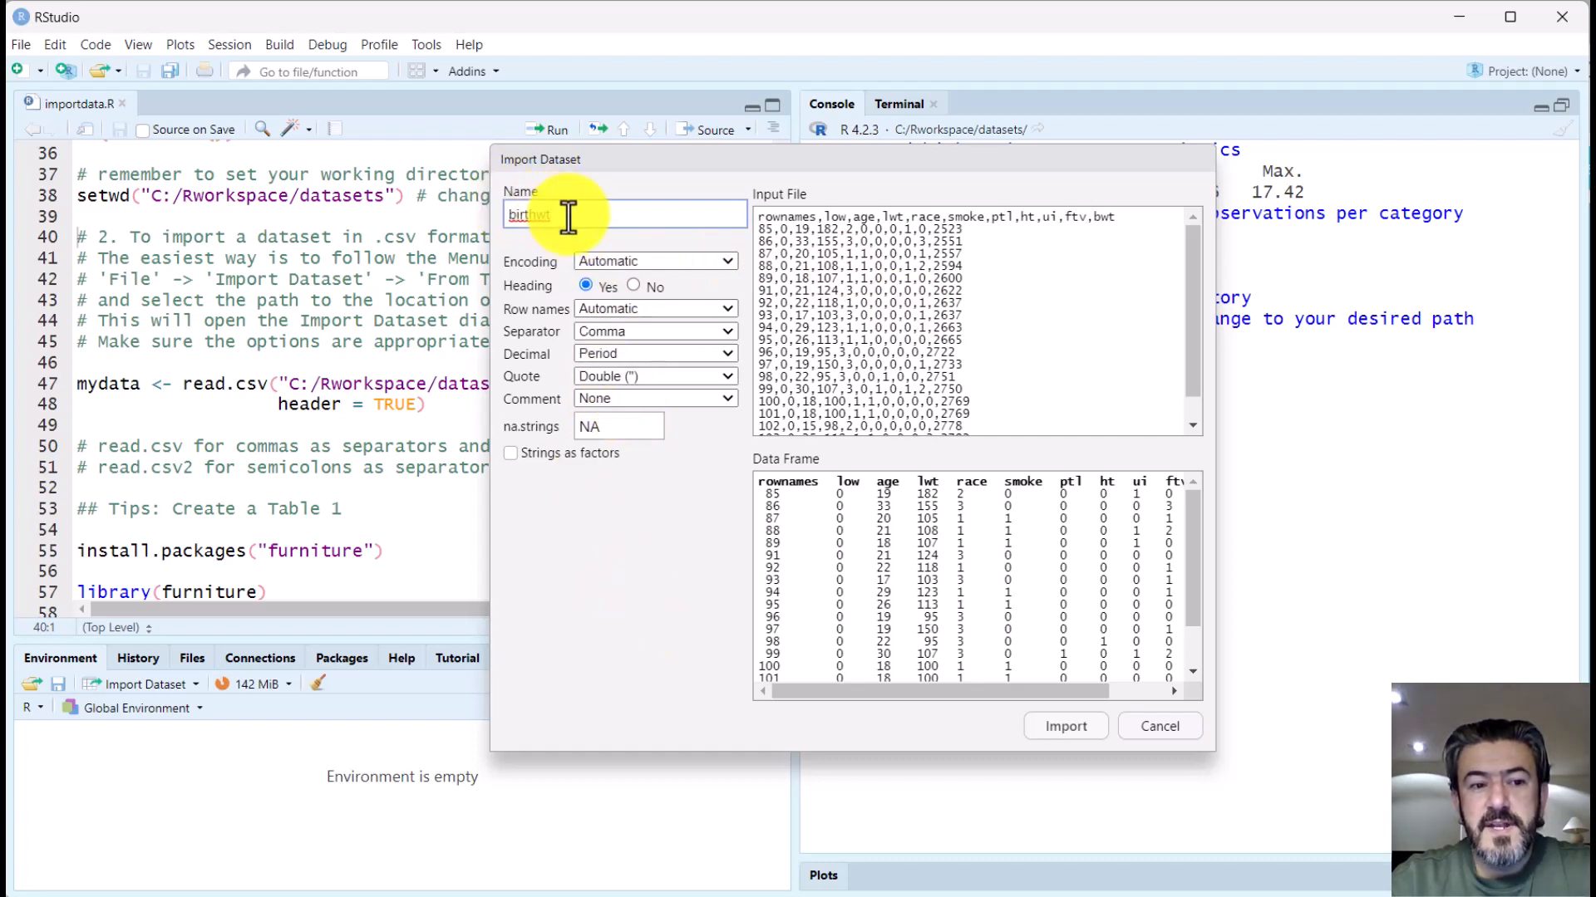
drag(562, 216, 493, 224)
text(m)
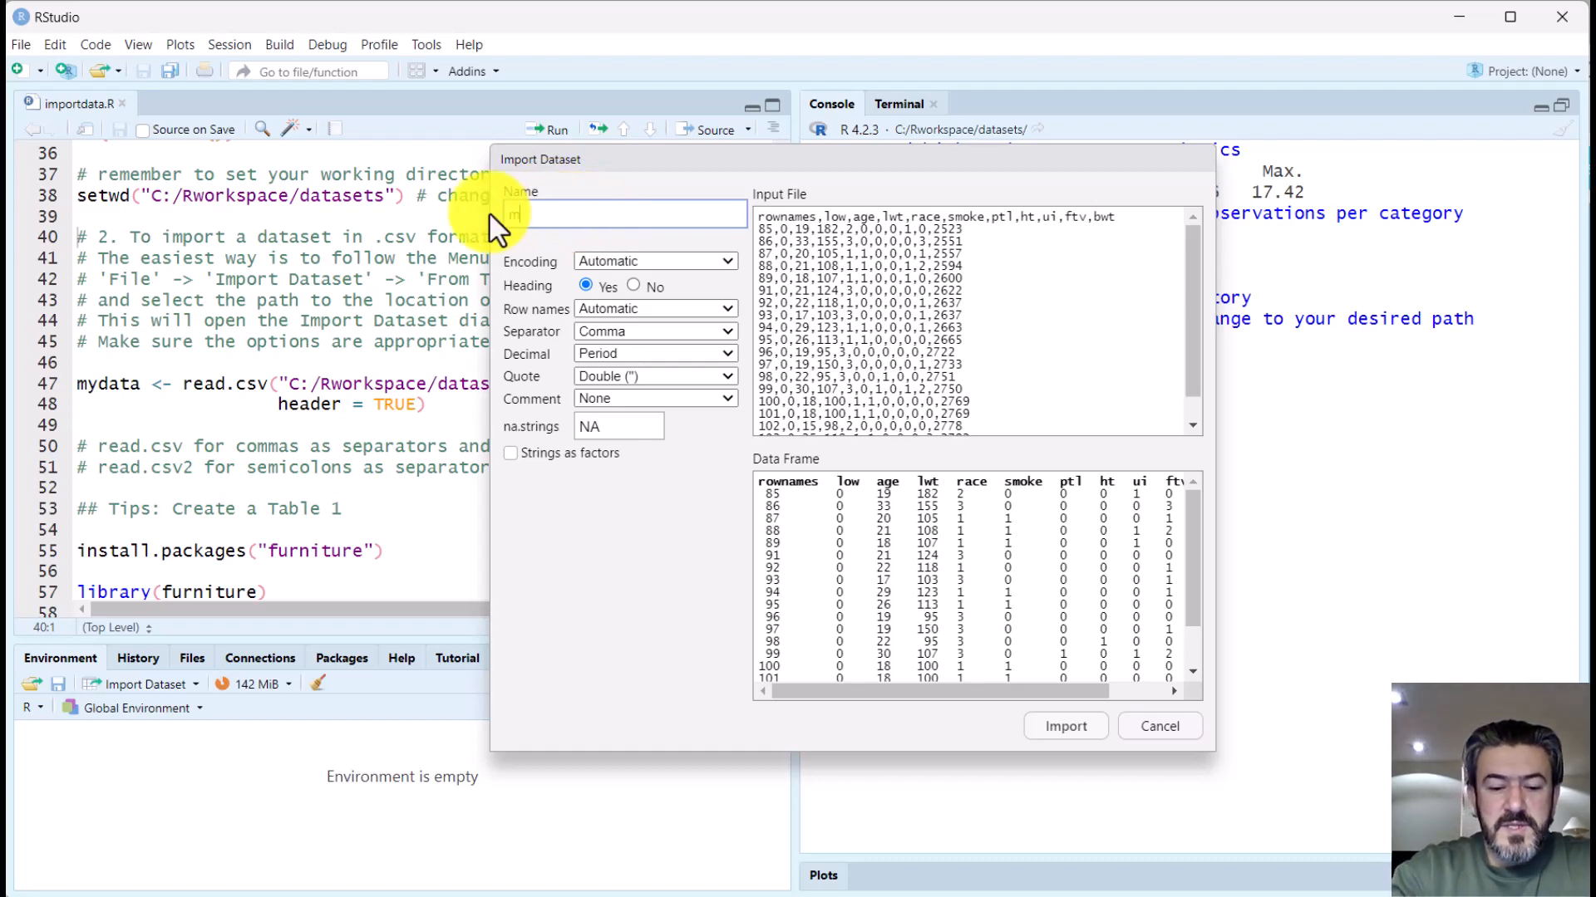
text(ydata)
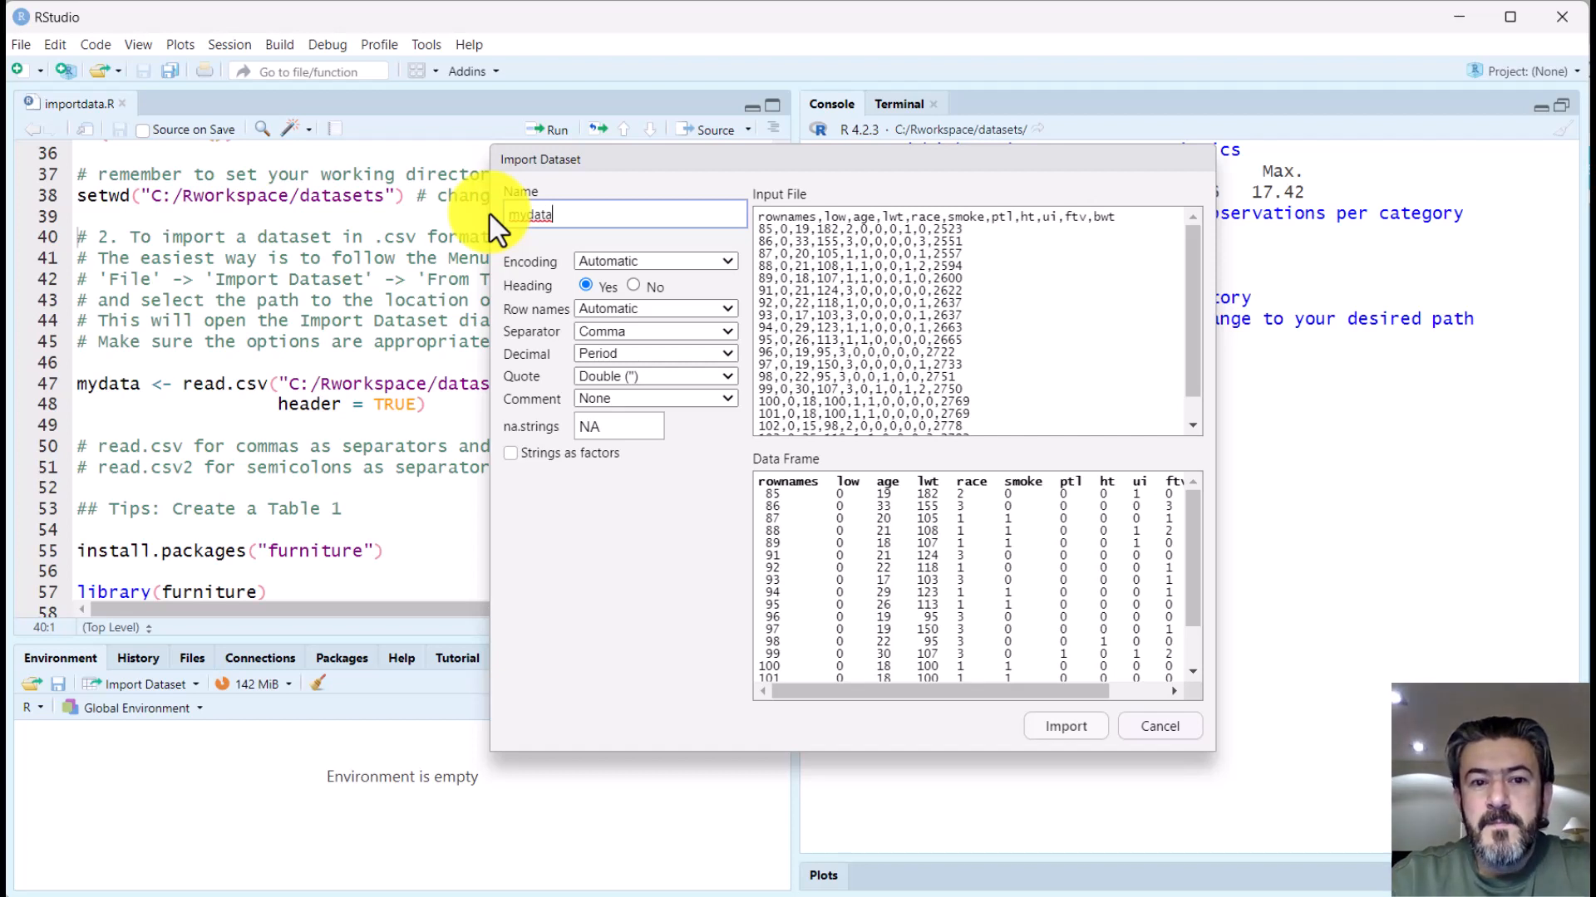
click(727, 261)
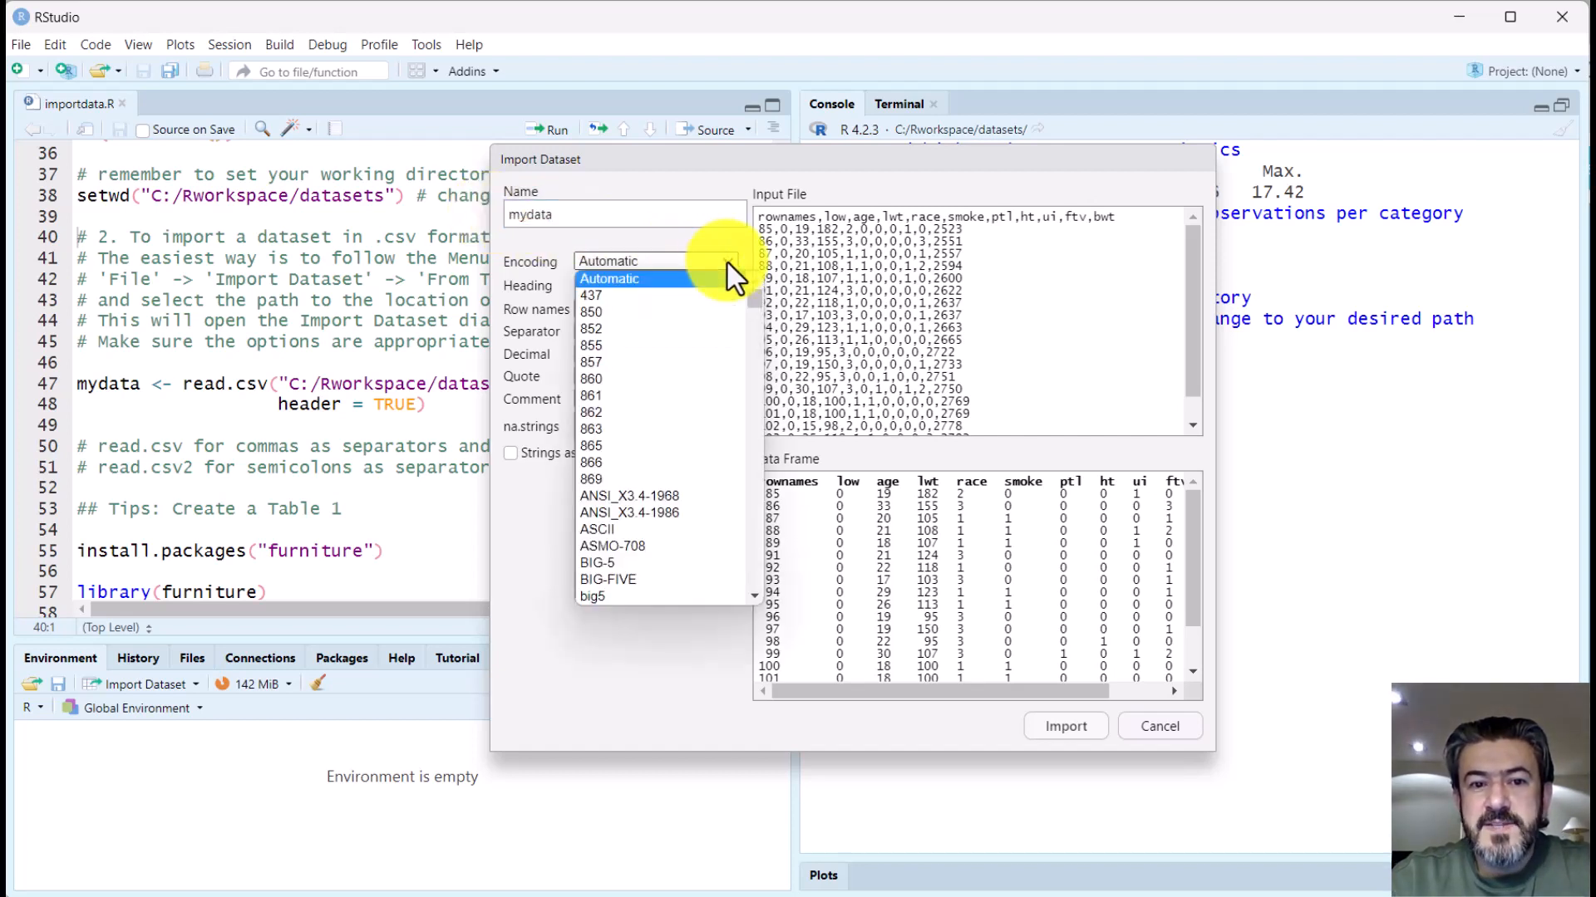
click(675, 282)
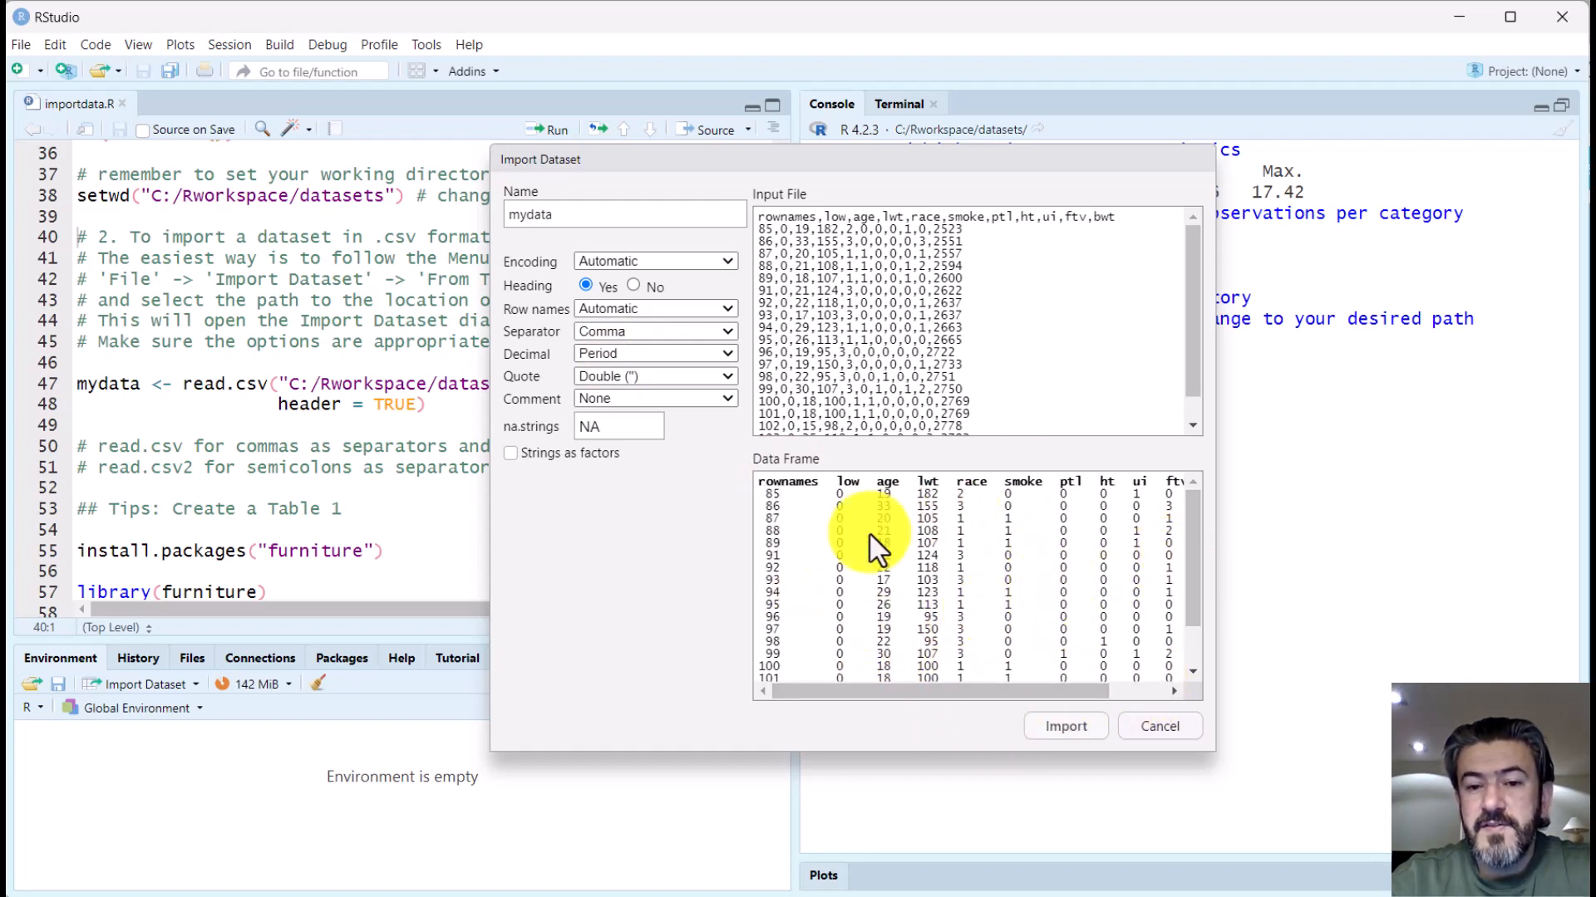
click(1043, 727)
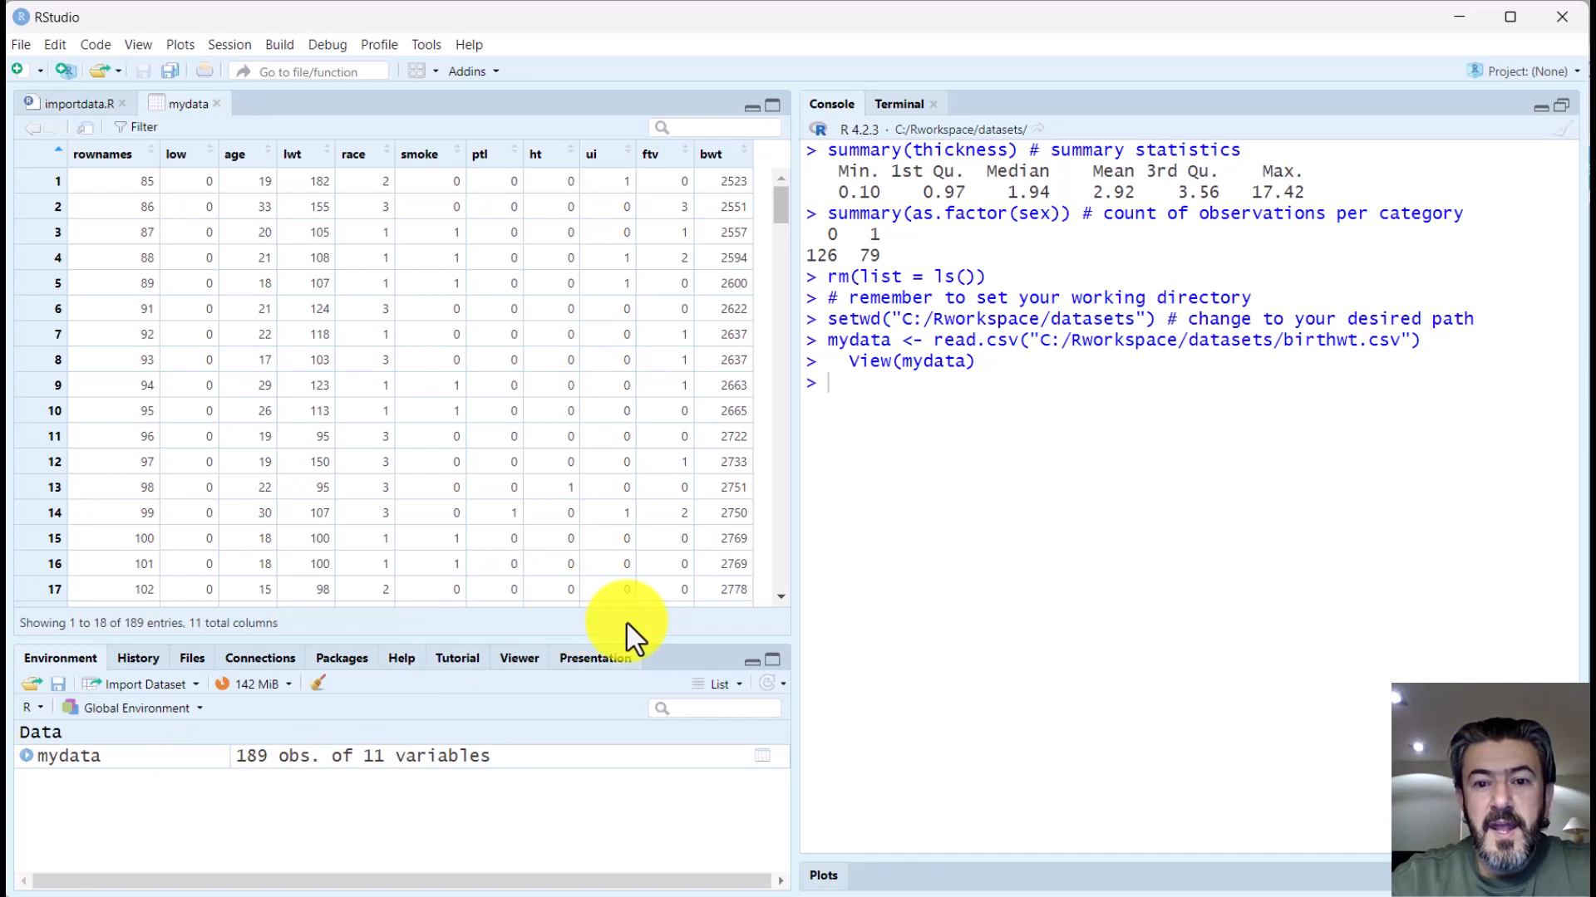
Step: Return to the importdata.R script and run install.packages("furniture") and library(furniture)
click(81, 101)
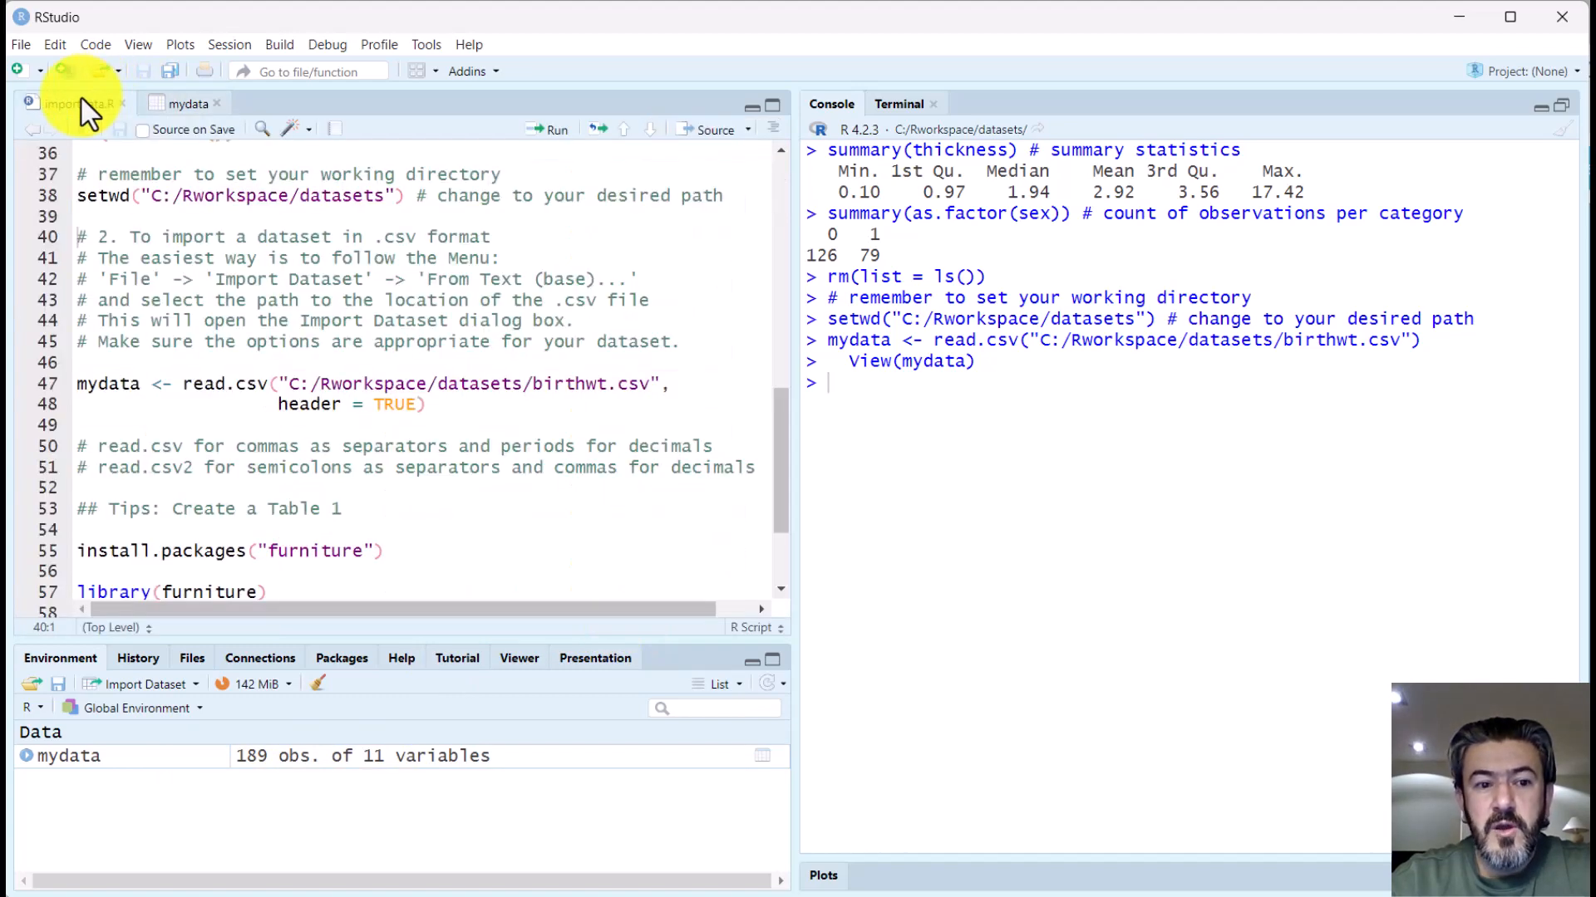
scroll(501, 422, down, 2)
scroll(501, 422, down, 2)
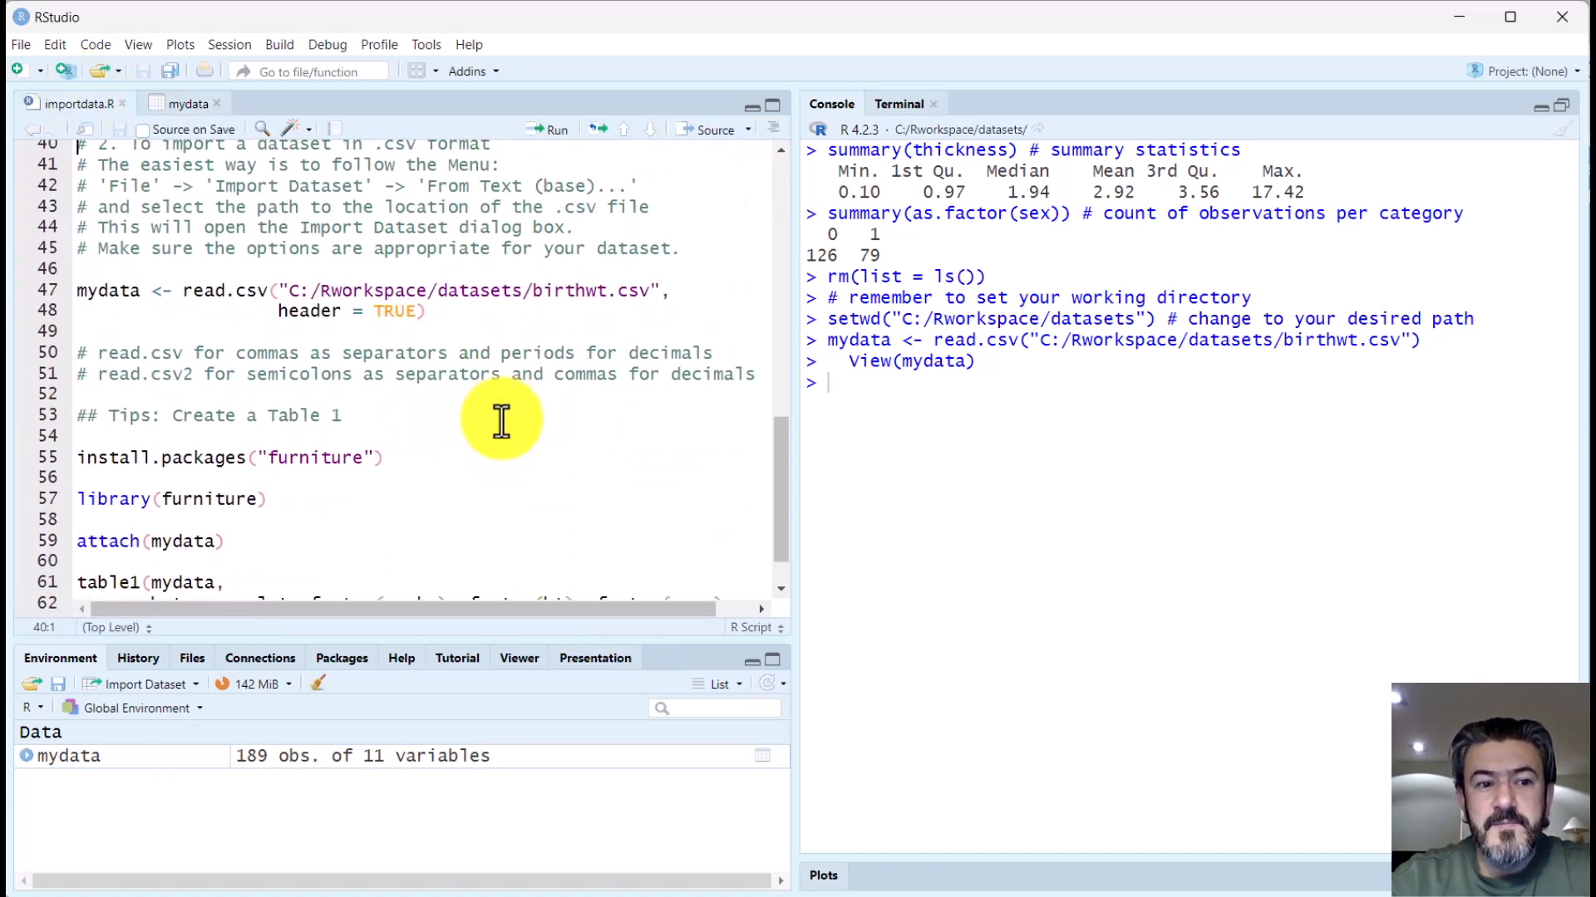
scroll(501, 421, down, 3)
scroll(501, 422, down, 1)
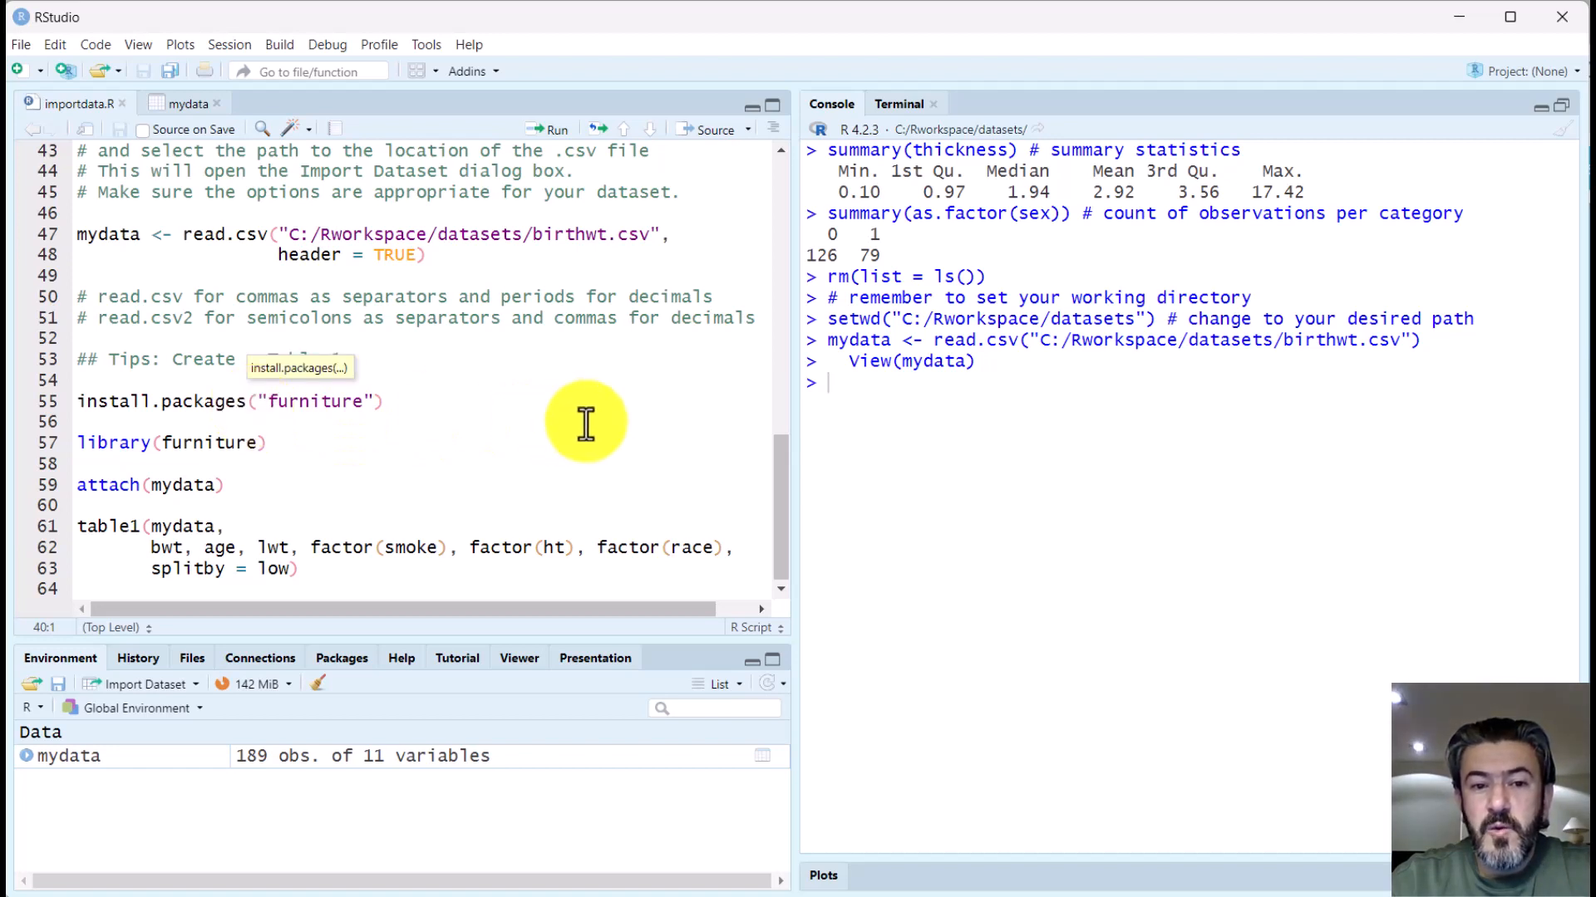
click(482, 401)
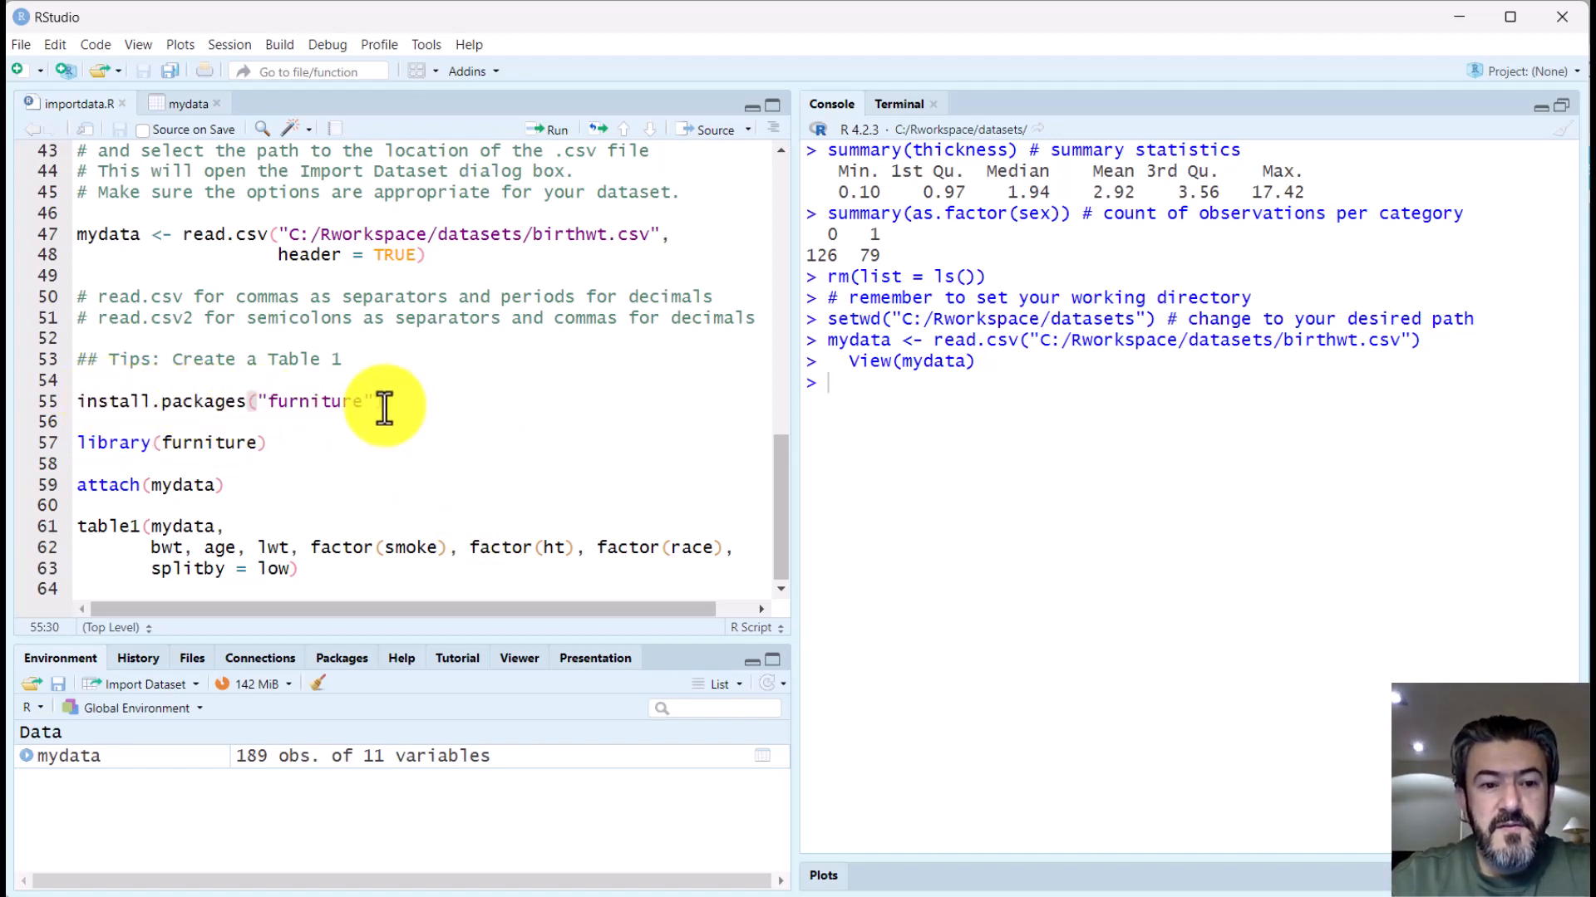
key(ctrl+Return)
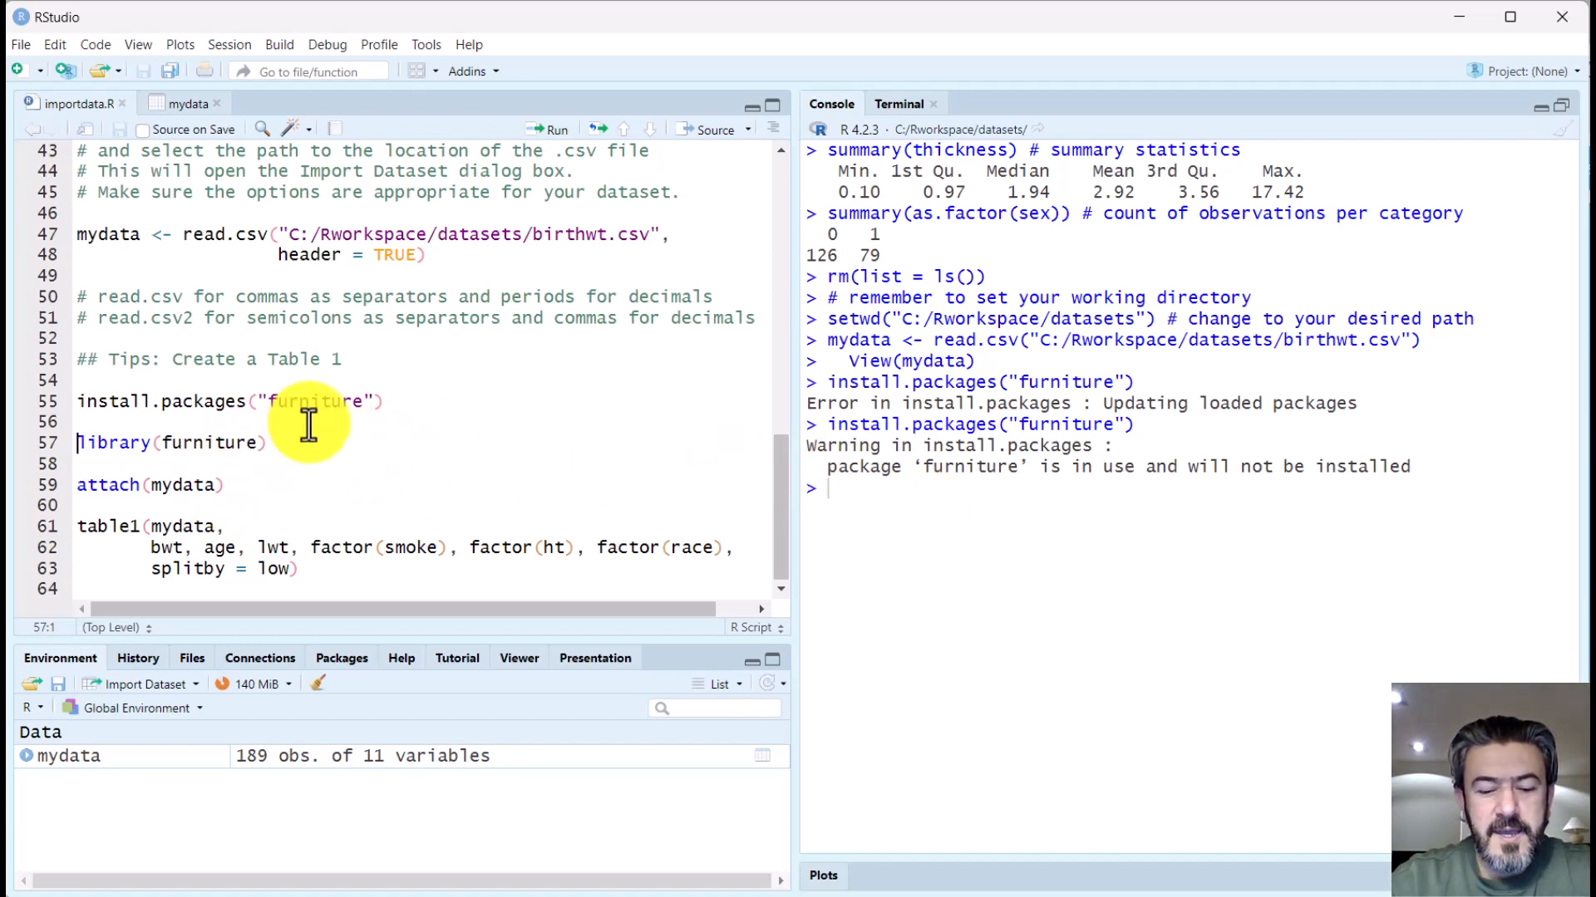
key(ctrl+Return)
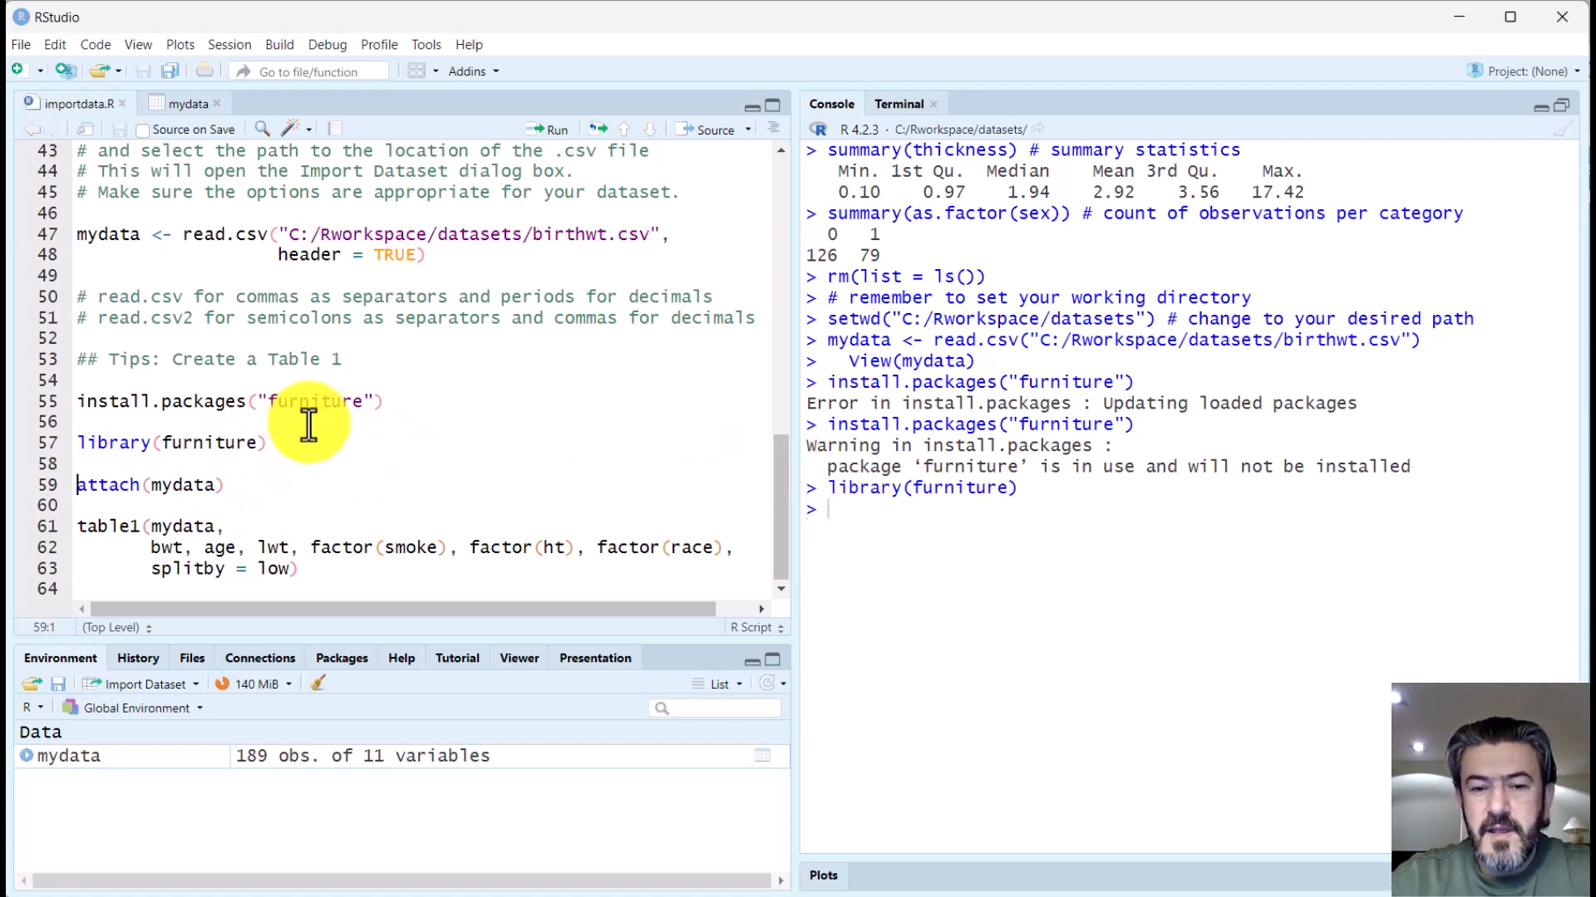
Step: Attach mydata and run table1 on it for bwt, age, lwt, factor(smoke), factor(ht) and factor(race), split by low
click(222, 490)
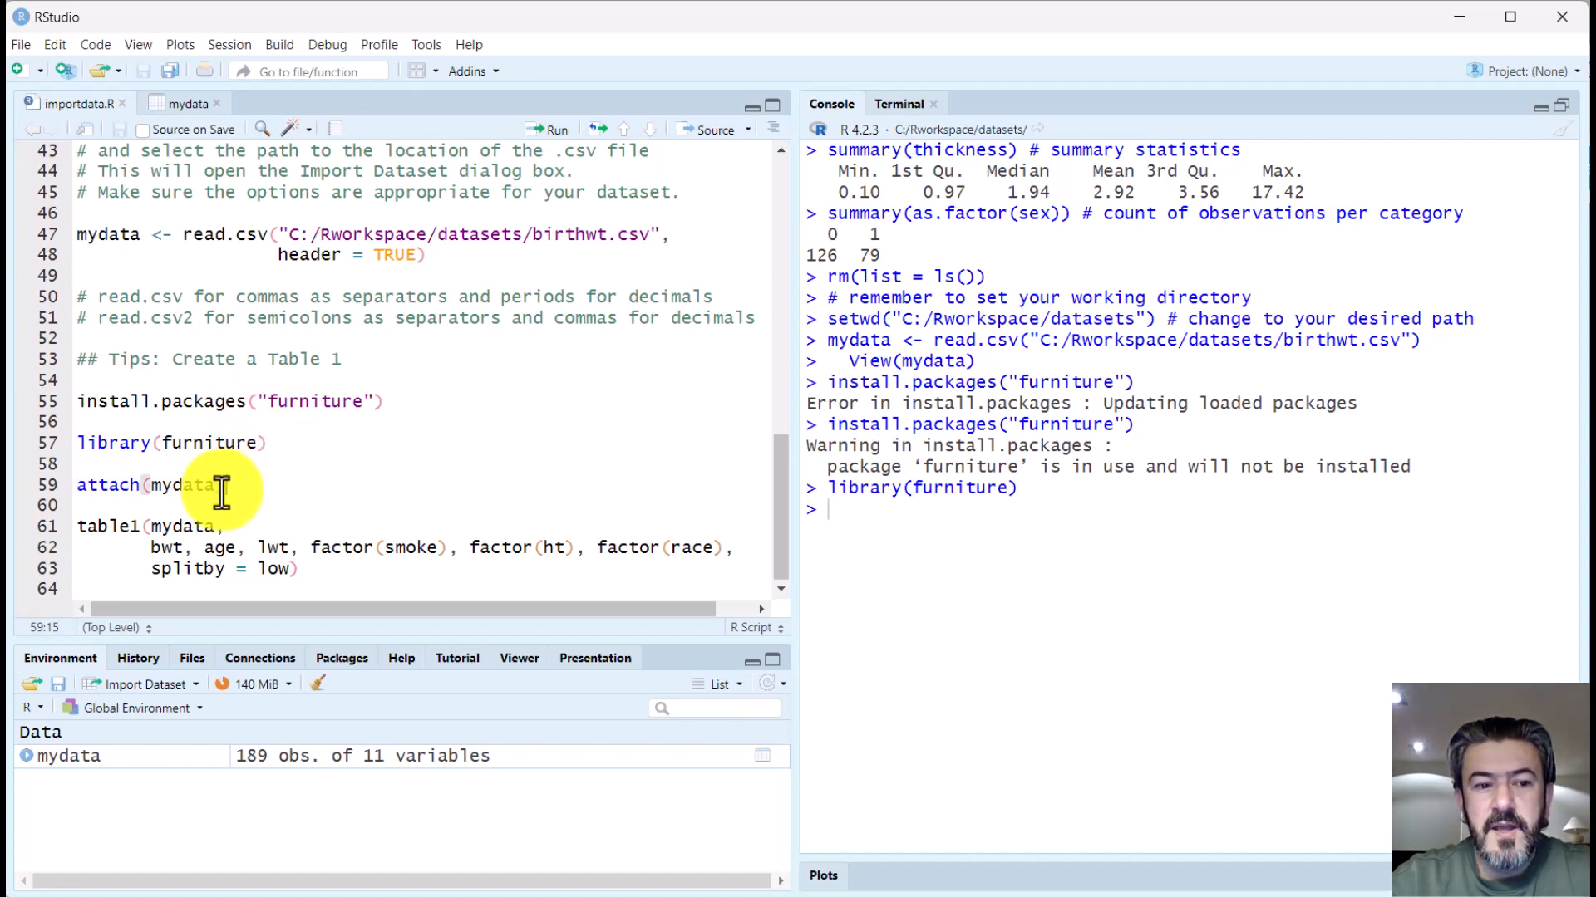
key(ctrl+Return)
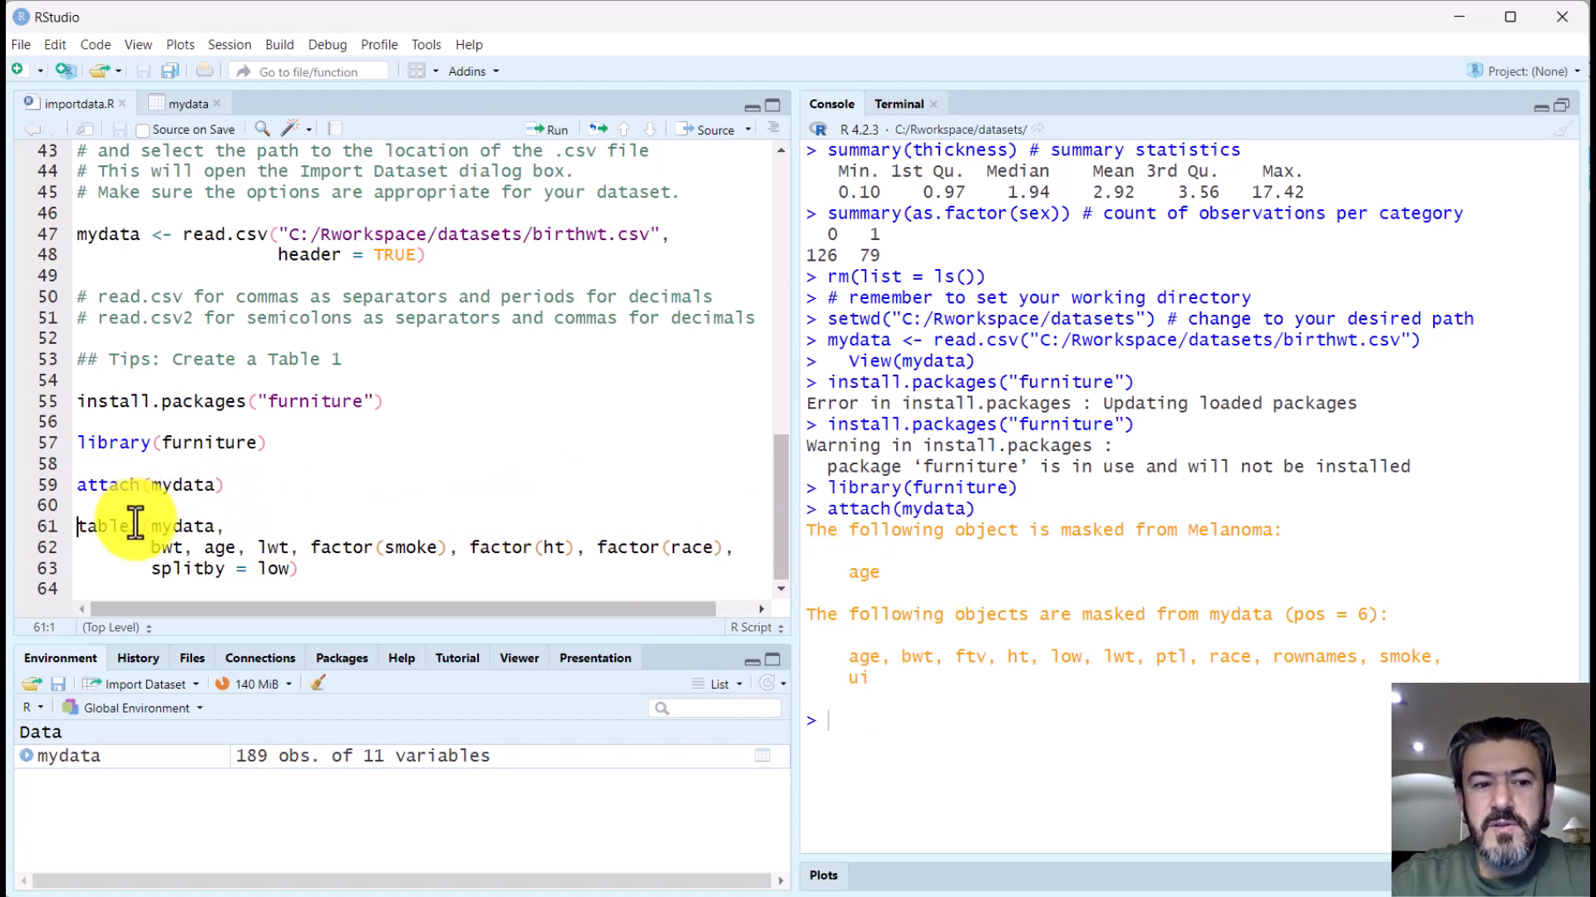
mouse_move(136, 527)
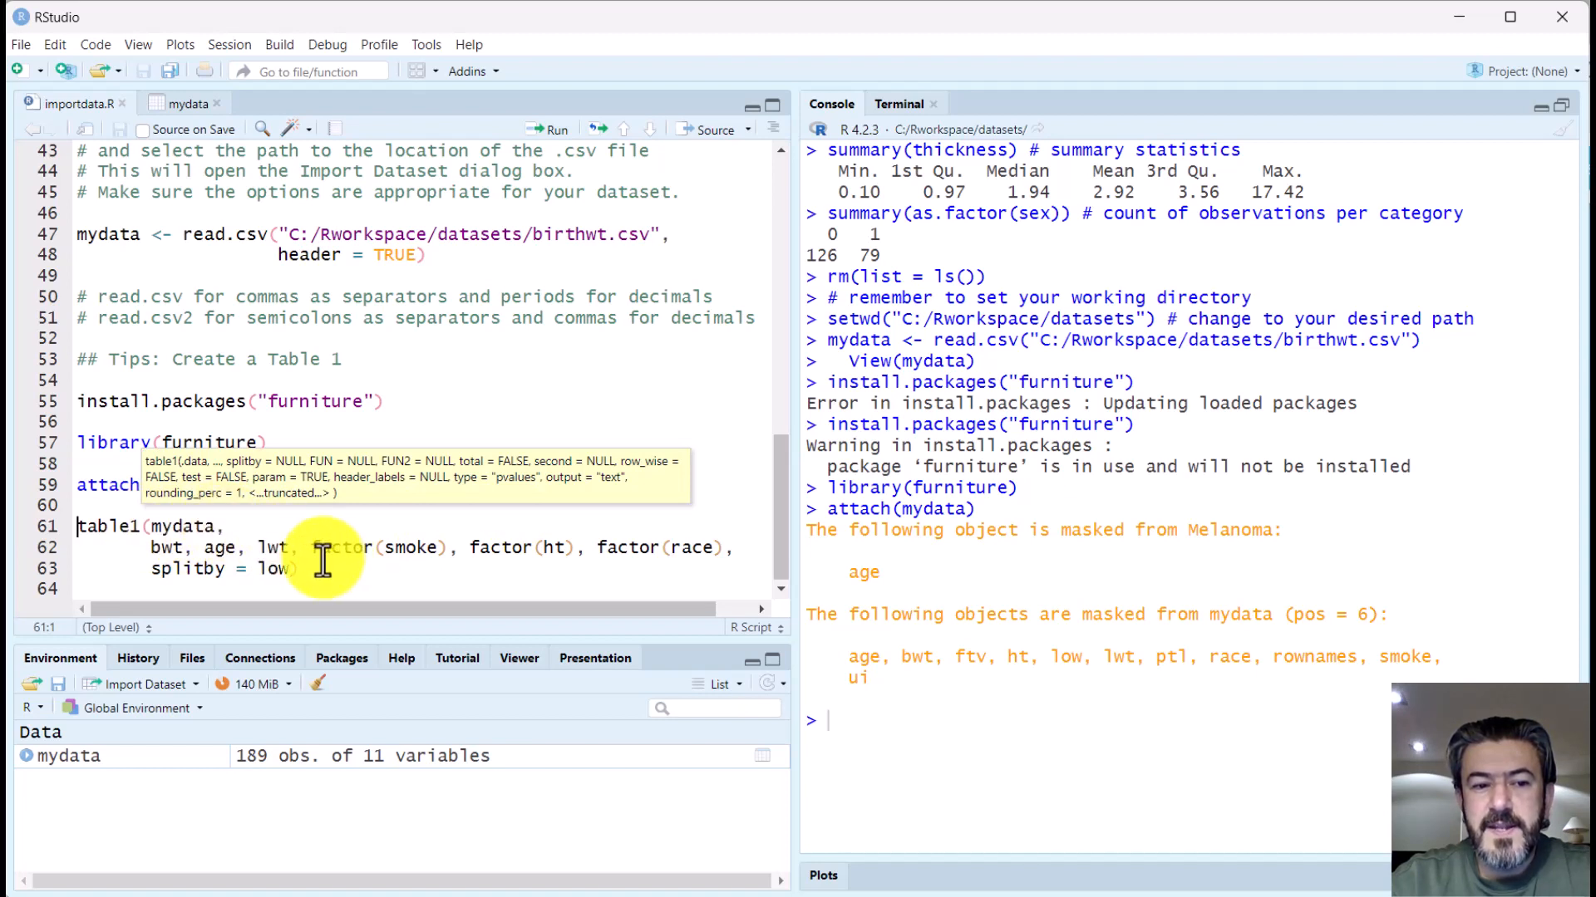
click(216, 528)
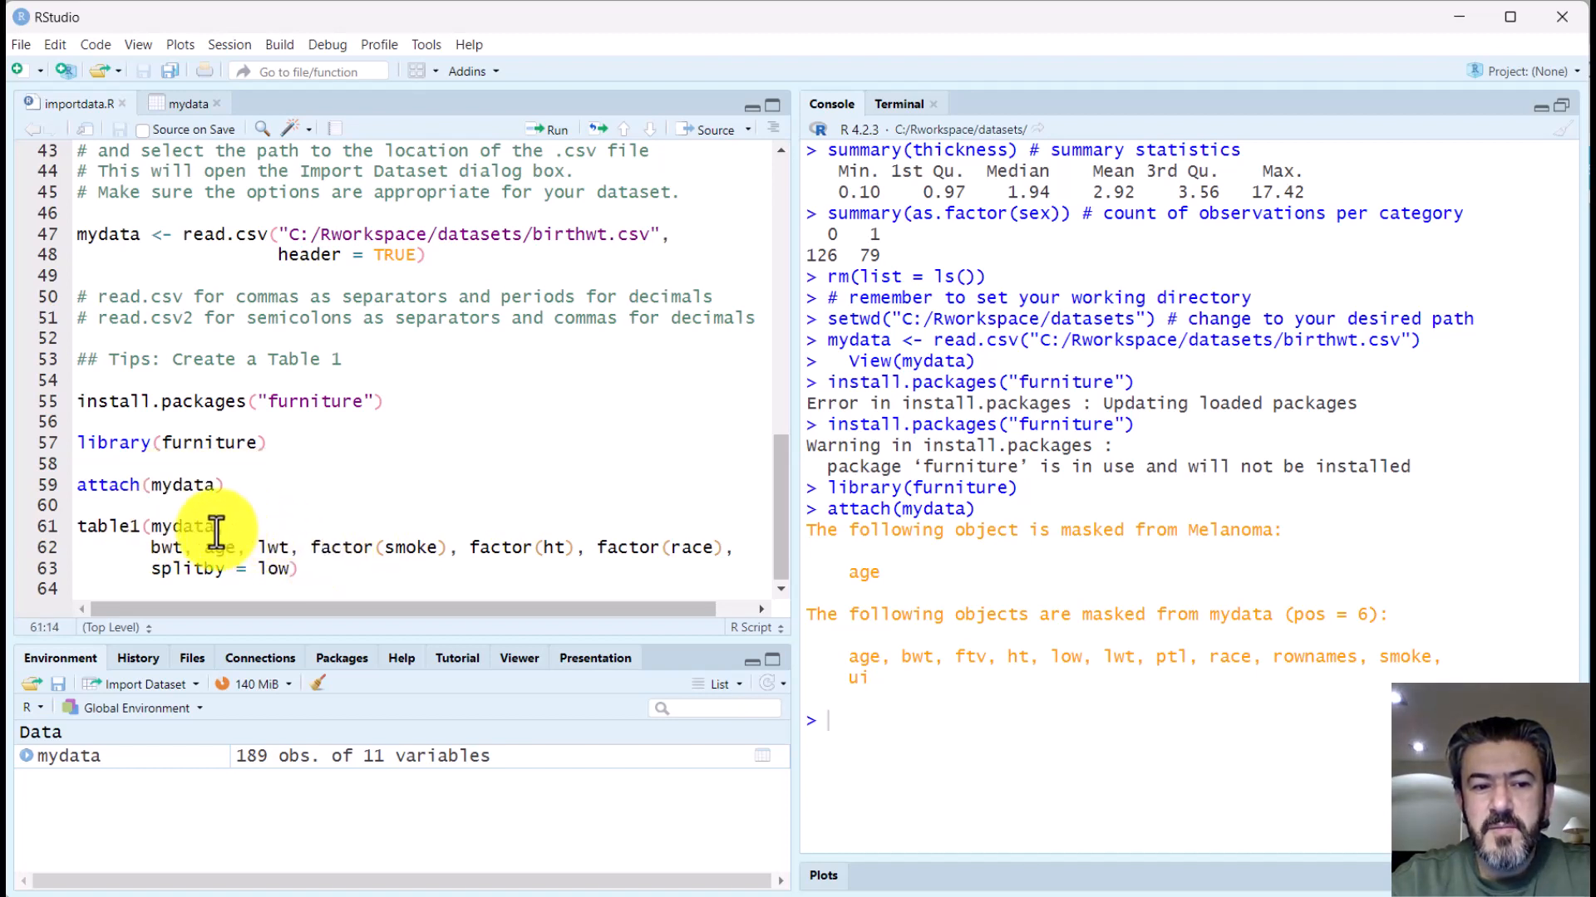
click(321, 576)
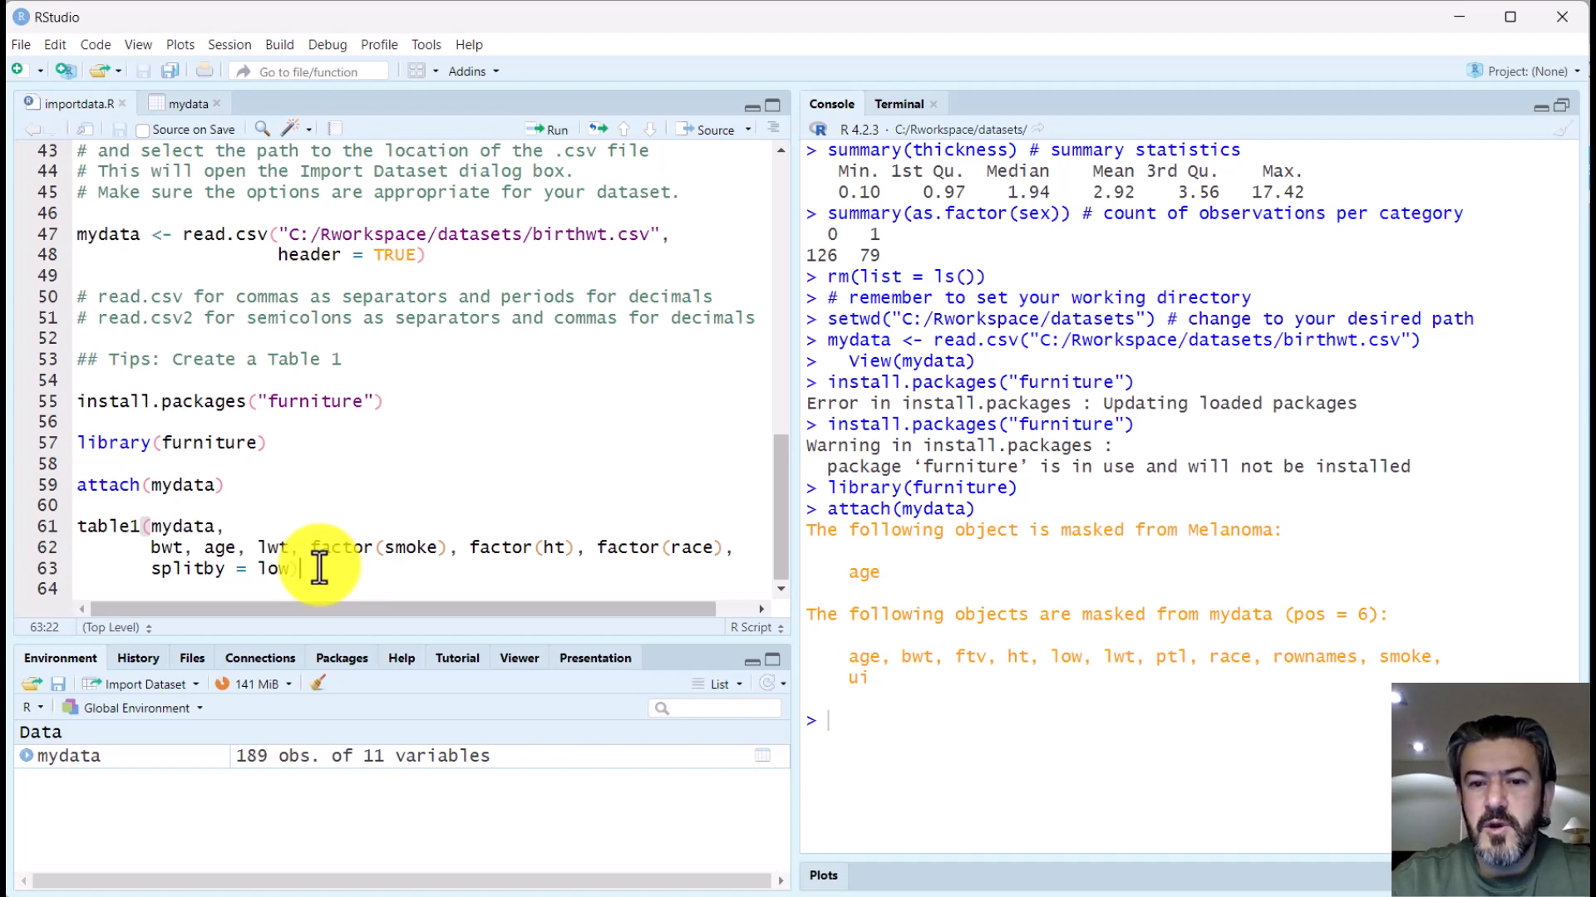
key(ctrl+Return)
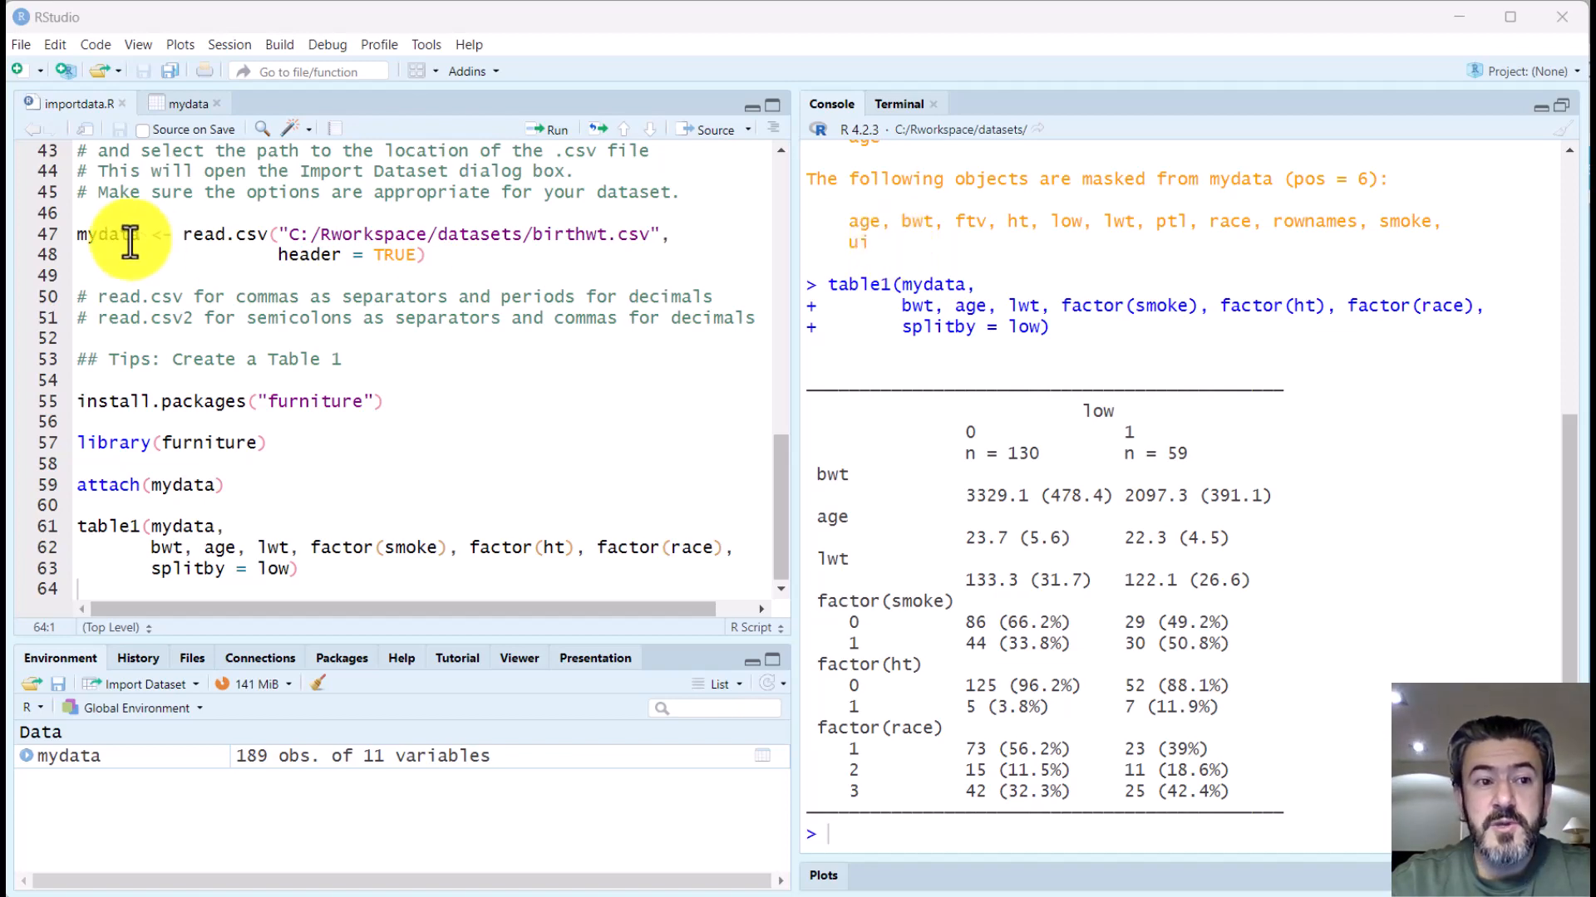
Step: Show the file formats available for importing a dataset
click(23, 45)
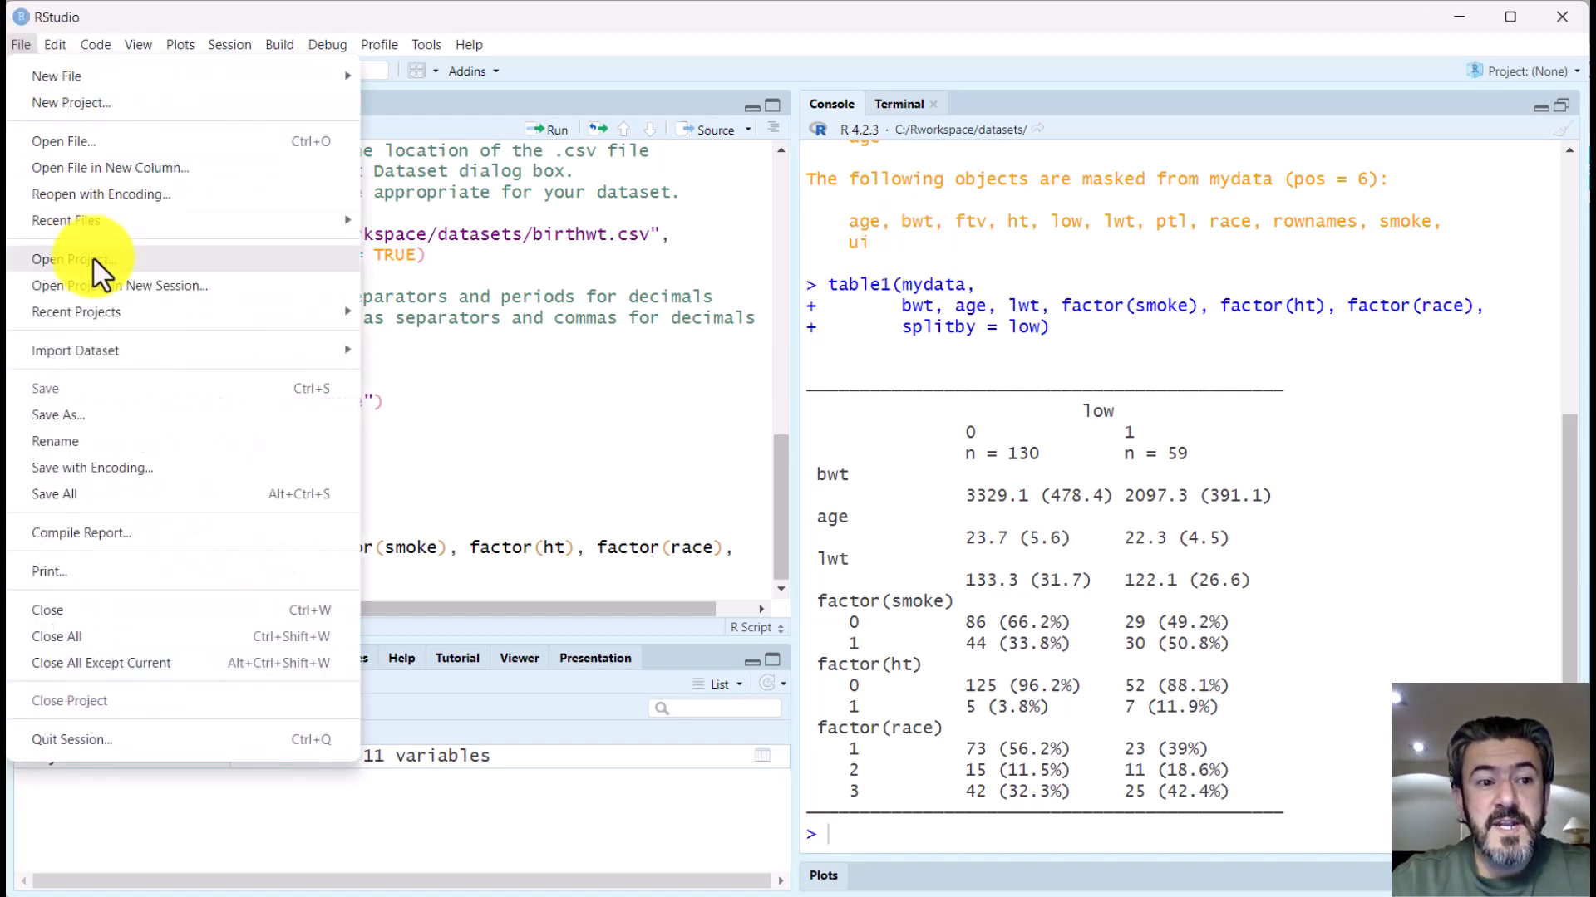
mouse_move(97, 348)
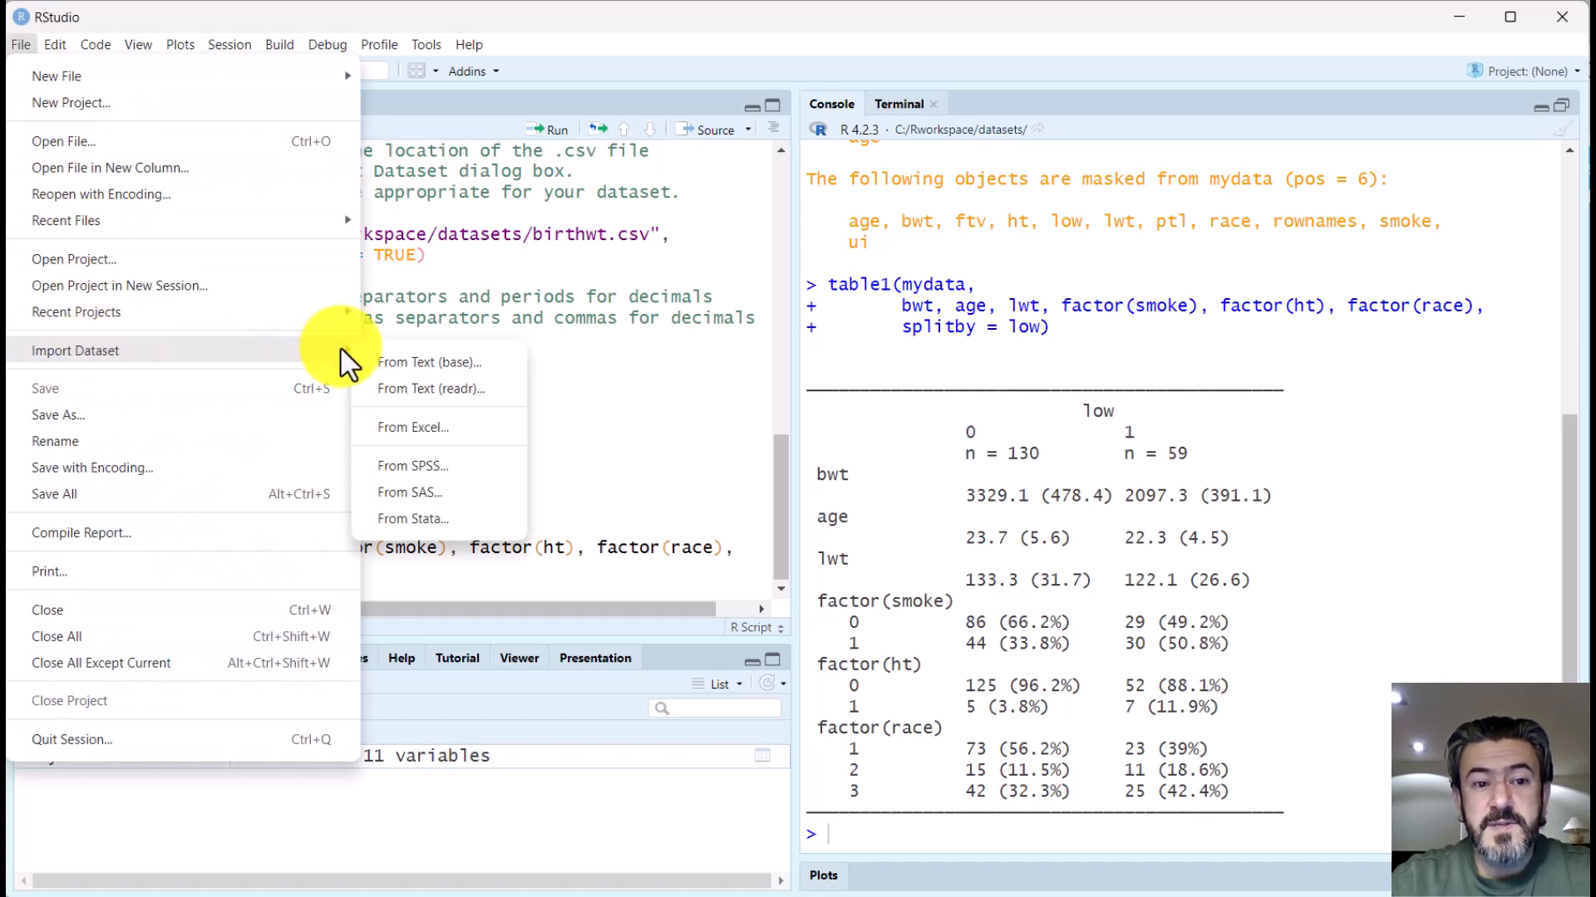